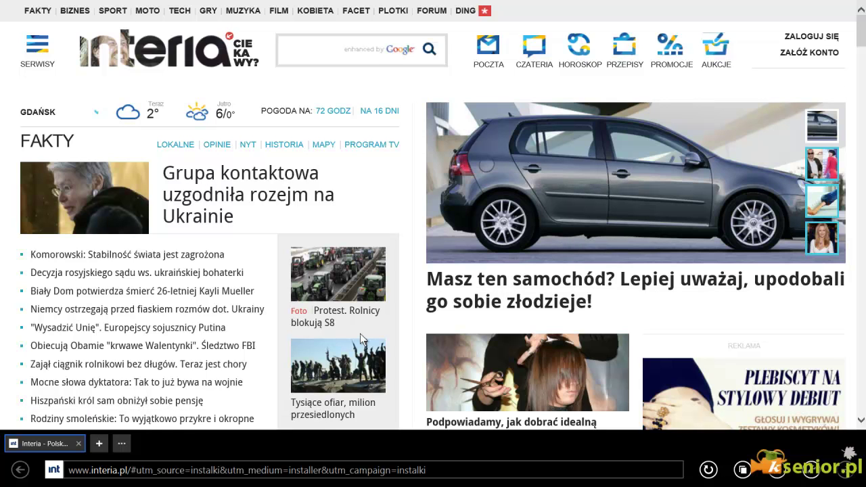
- Leave the Interia page and go to the desktop through the Start screen
{"action": "mouse_move", "coordinate": [3, 485]}
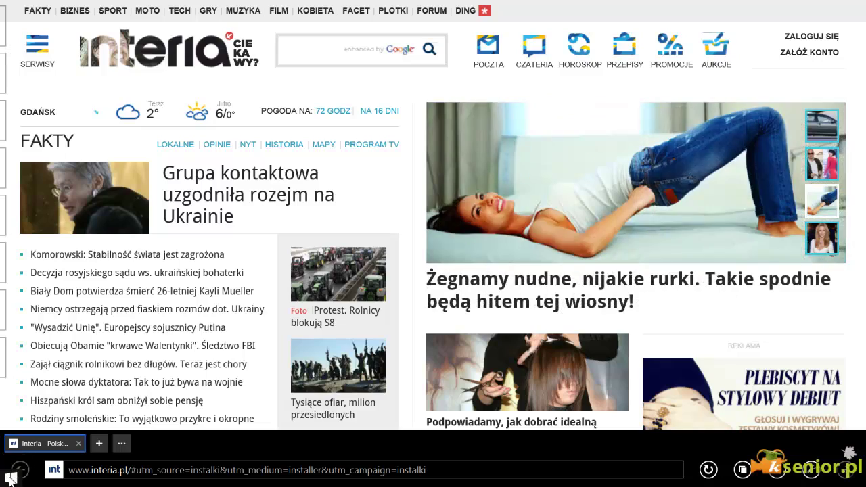
{"action": "left_click", "coordinate": [10, 478]}
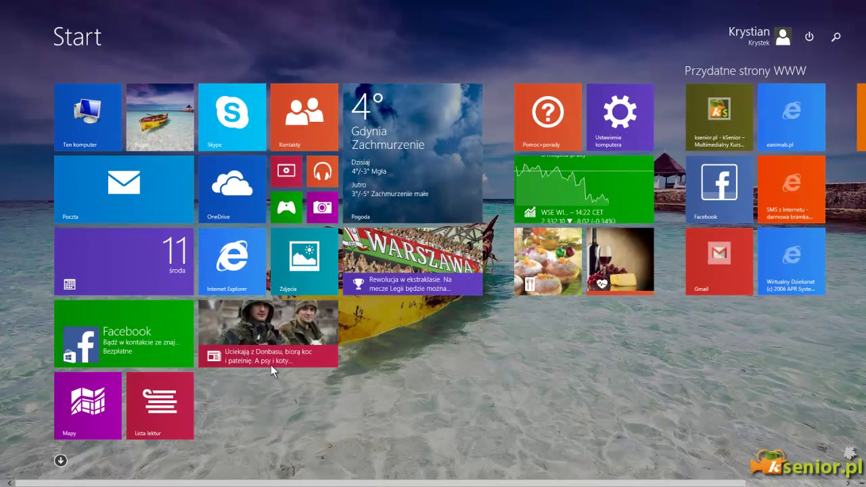
{"action": "left_click", "coordinate": [165, 122]}
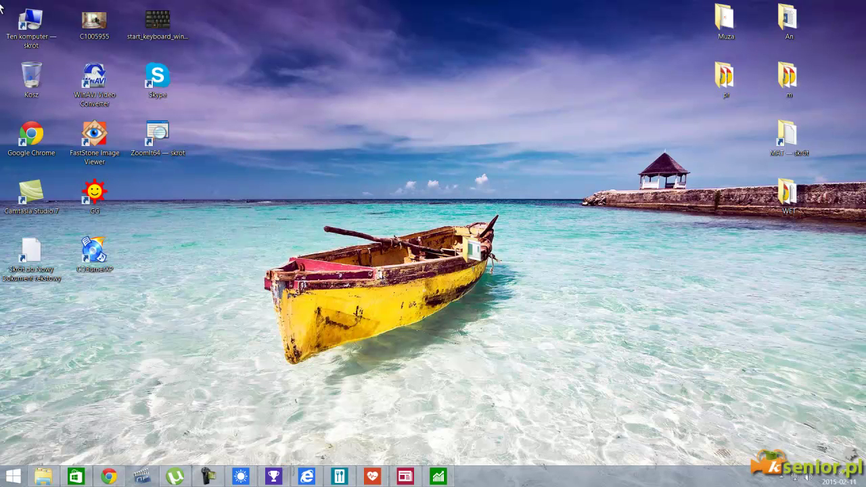
- Paste the copied T folder onto the desktop and clear its selection
{"action": "mouse_move", "coordinate": [2, 7]}
{"action": "key", "text": "ctrl+v"}
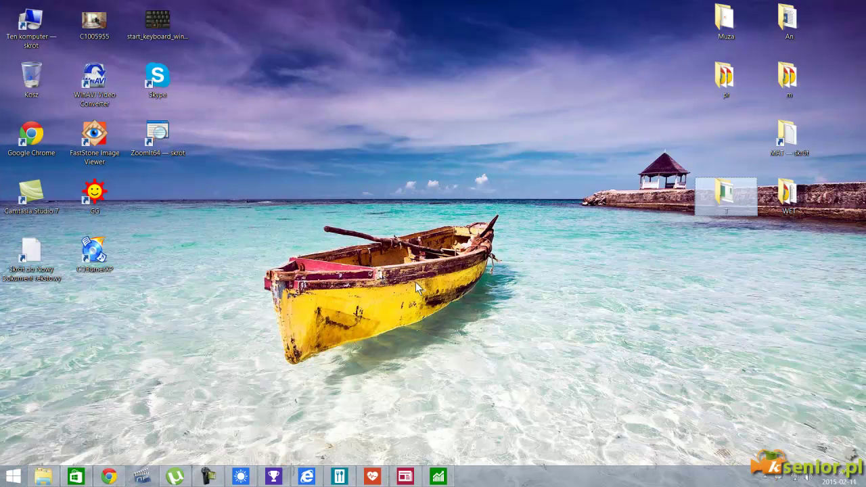
{"action": "left_click", "coordinate": [522, 296]}
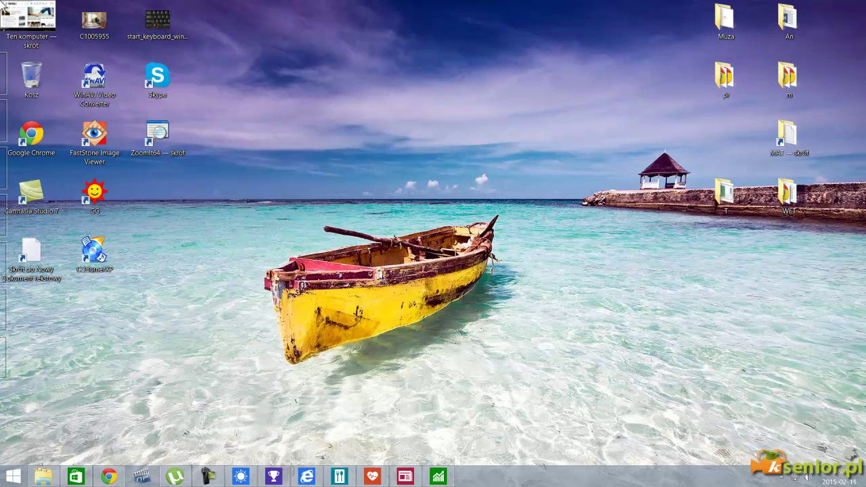
- Switch to the Interia page from the list of running apps, and return to the desktop through the Start screen
{"action": "mouse_move", "coordinate": [2, 484]}
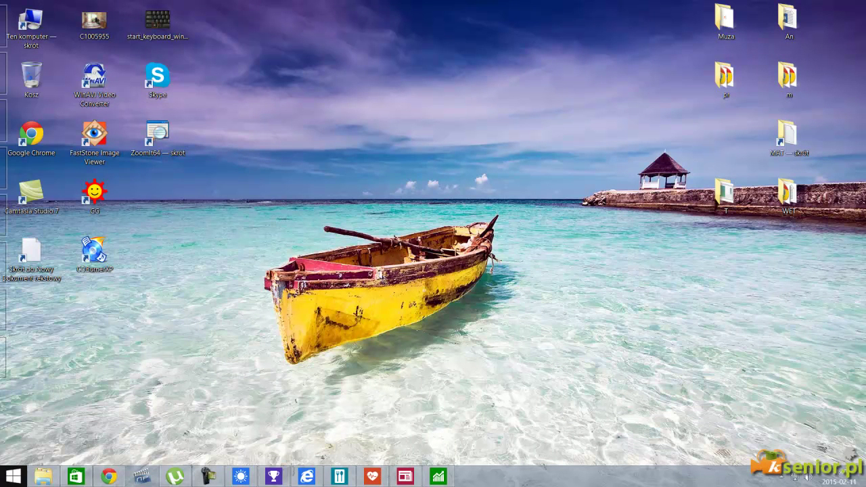
{"action": "mouse_move", "coordinate": [4, 416]}
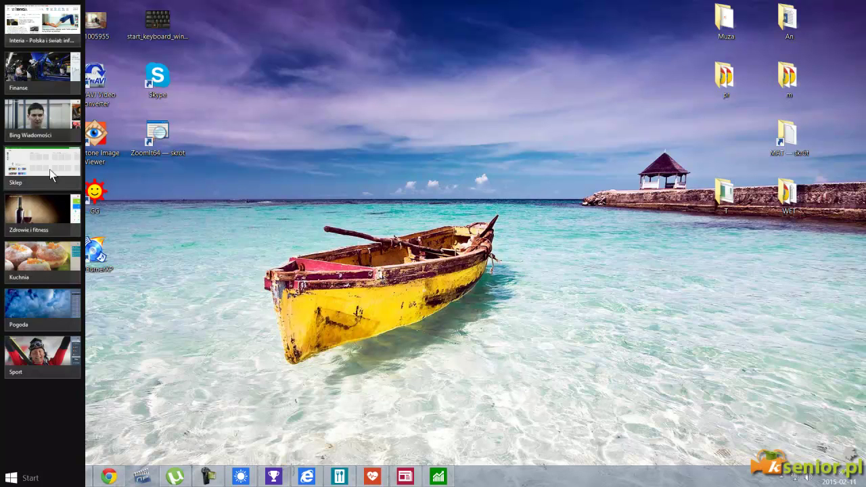
{"action": "left_click", "coordinate": [43, 29]}
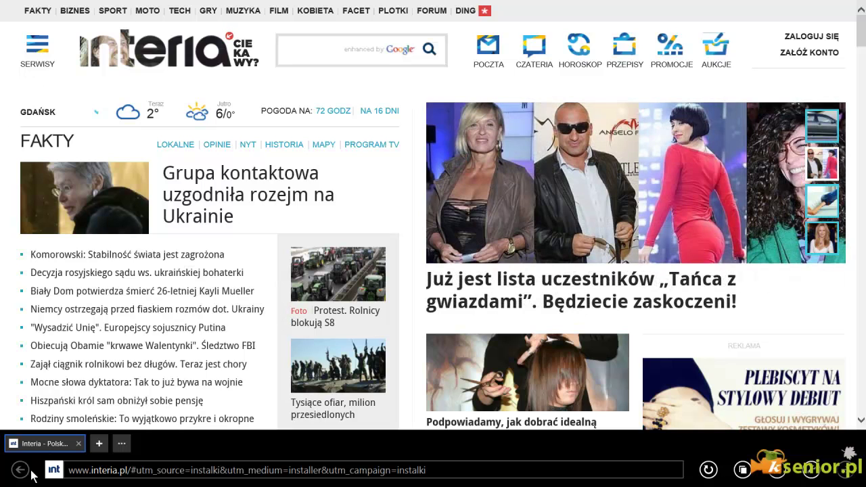
{"action": "left_click", "coordinate": [9, 481]}
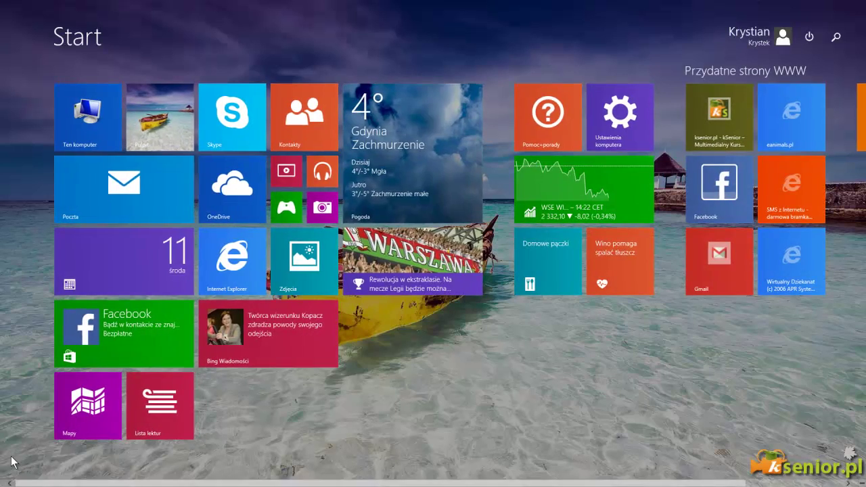
{"action": "left_click", "coordinate": [165, 114]}
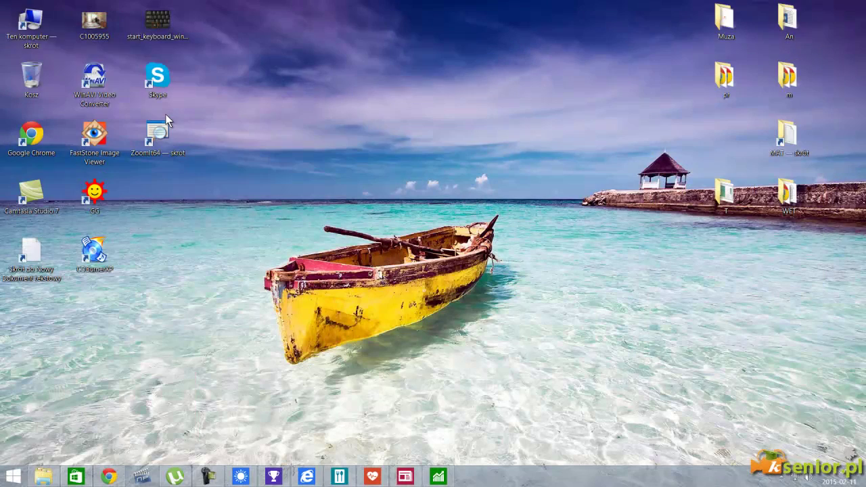
- Reopen the Interia page from the running apps list and go straight back to the desktop
{"action": "mouse_move", "coordinate": [3, 3]}
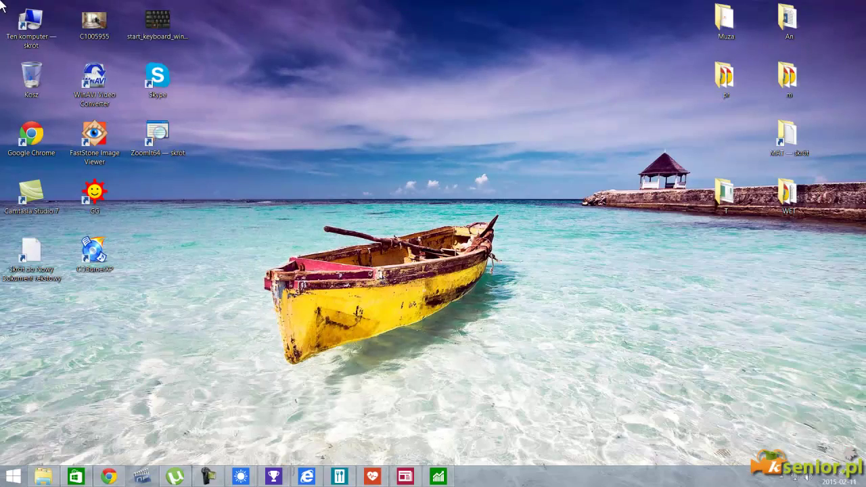
{"action": "mouse_move", "coordinate": [6, 6]}
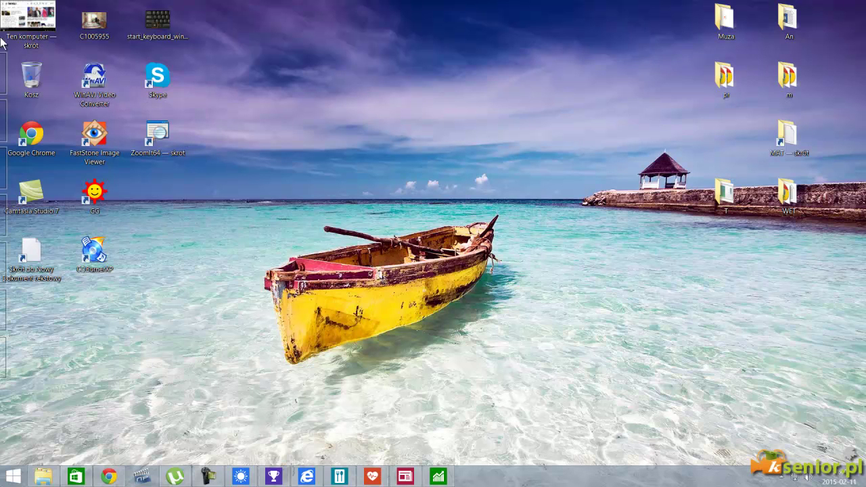
{"action": "mouse_move", "coordinate": [7, 61]}
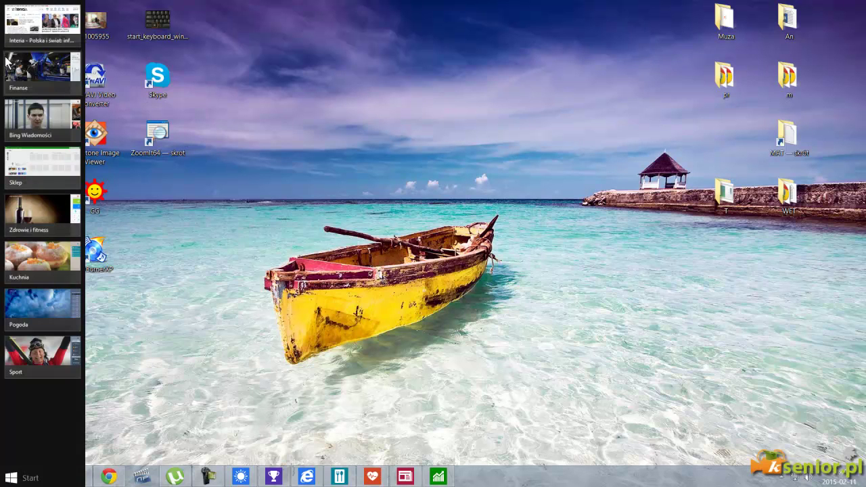
{"action": "left_click", "coordinate": [37, 30]}
{"action": "key", "text": "super+d"}
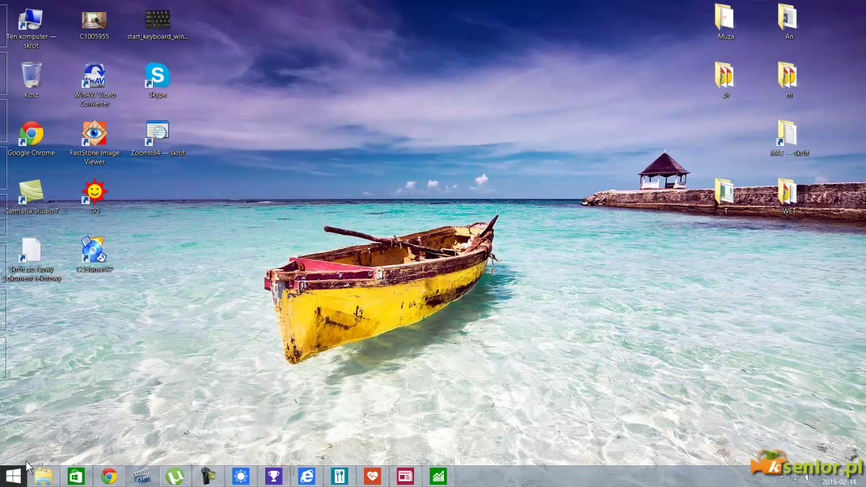
- From the Start screen, switch with the recent-app thumbnail to the desktop and on to the Interia page
{"action": "left_click", "coordinate": [8, 477]}
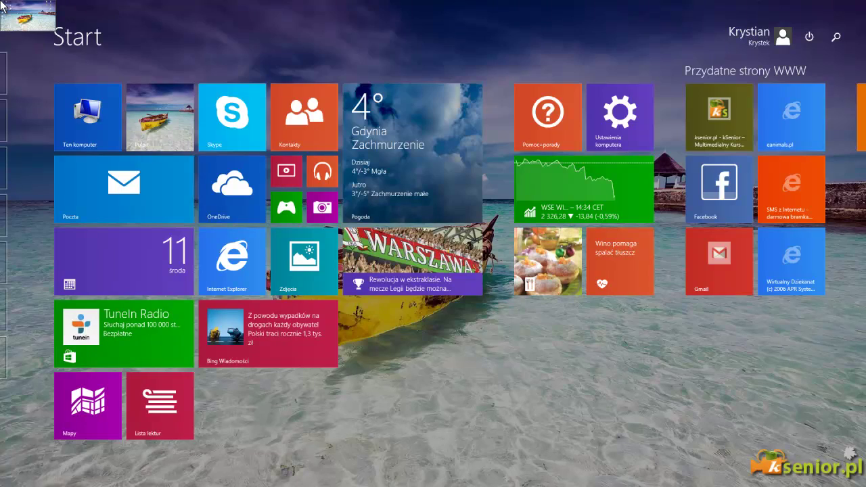
{"action": "left_click", "coordinate": [2, 5]}
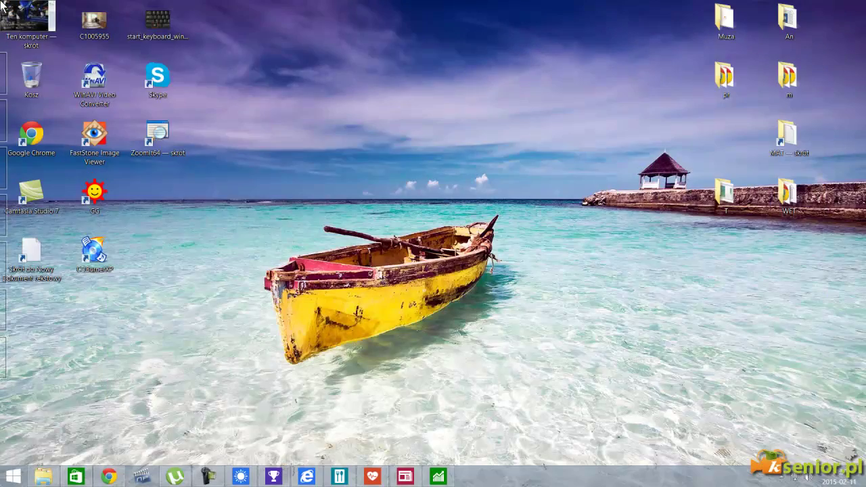
{"action": "left_click", "coordinate": [2, 6]}
{"action": "left_click", "coordinate": [4, 8]}
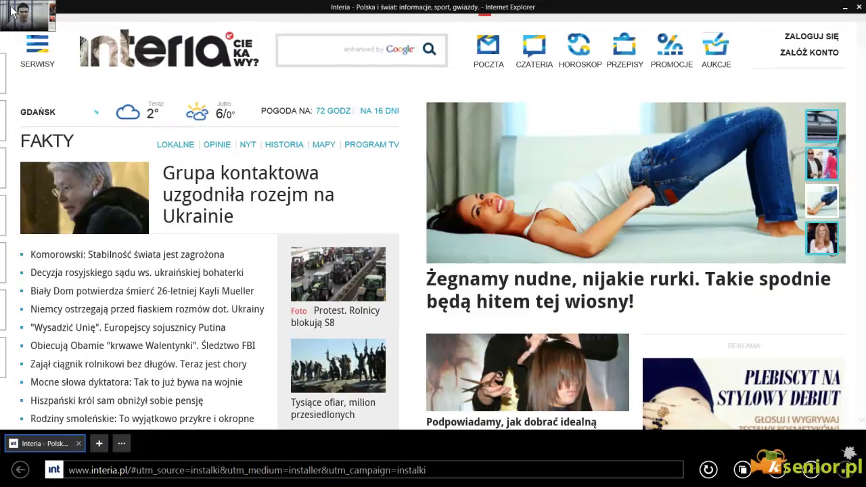
- Cycle through the open apps Bing Wiadomości, Sklep, Zdrowie i fitness, Kuchnia, Pogoda and Sport until back at the desktop
{"action": "left_click", "coordinate": [12, 11]}
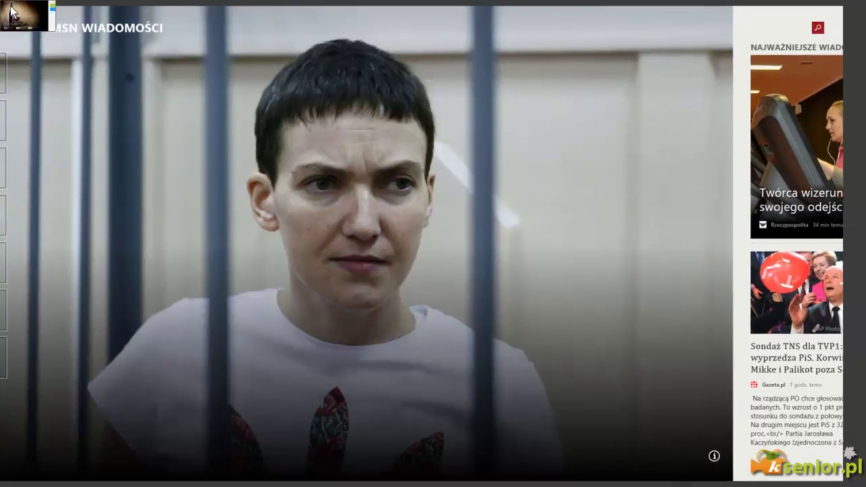
{"action": "left_click", "coordinate": [11, 11]}
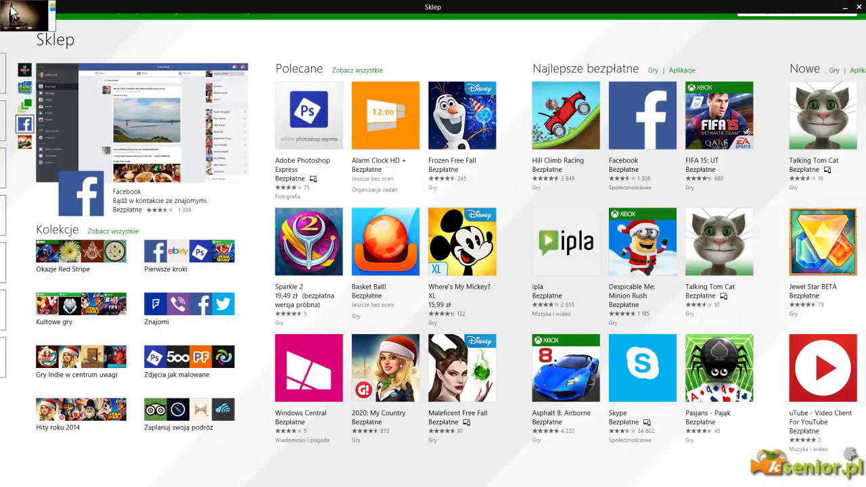
{"action": "left_click", "coordinate": [11, 11]}
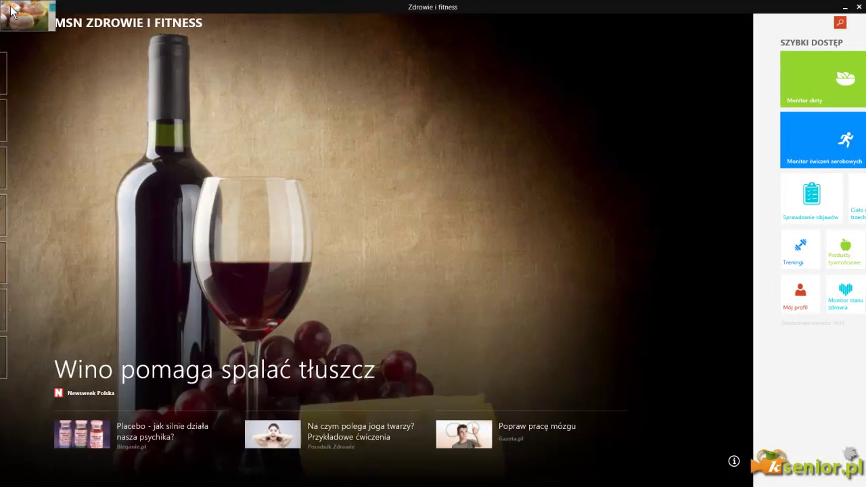
{"action": "left_click", "coordinate": [12, 11]}
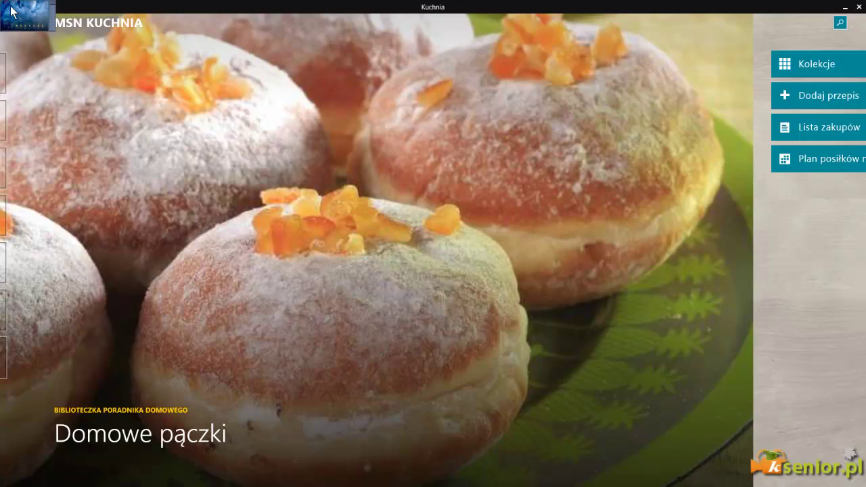
{"action": "left_click", "coordinate": [11, 11]}
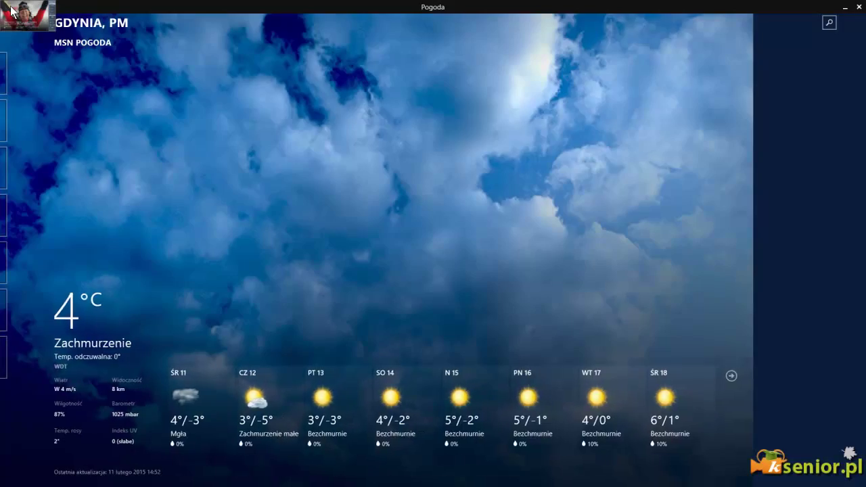
{"action": "left_click", "coordinate": [11, 11]}
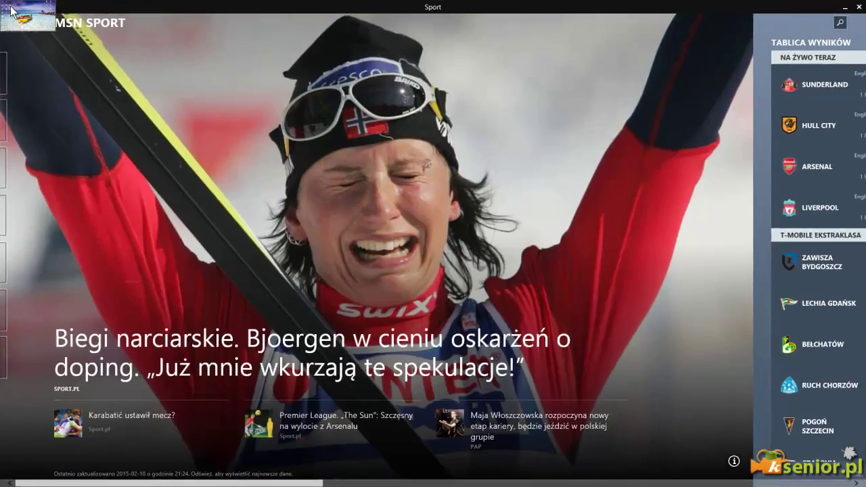
{"action": "left_click", "coordinate": [11, 11]}
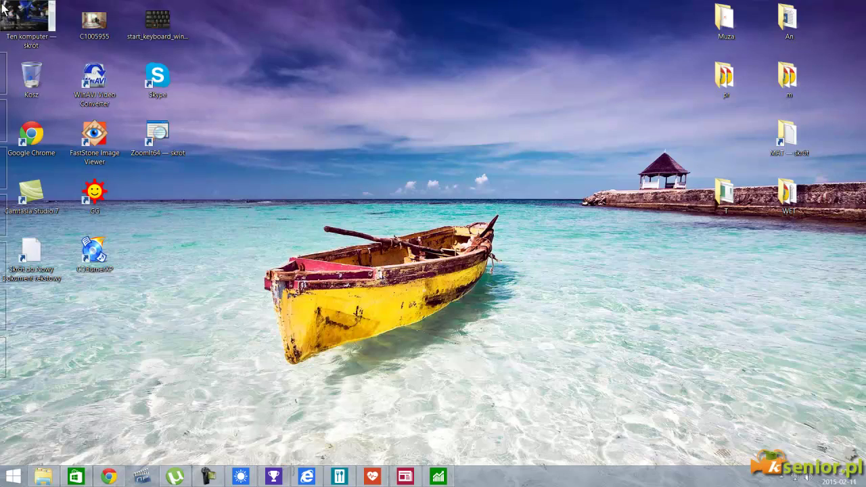
- Switch back and forth between the desktop and the Interia page using the recent-app thumbnail
{"action": "left_click", "coordinate": [4, 8]}
{"action": "left_click", "coordinate": [3, 10]}
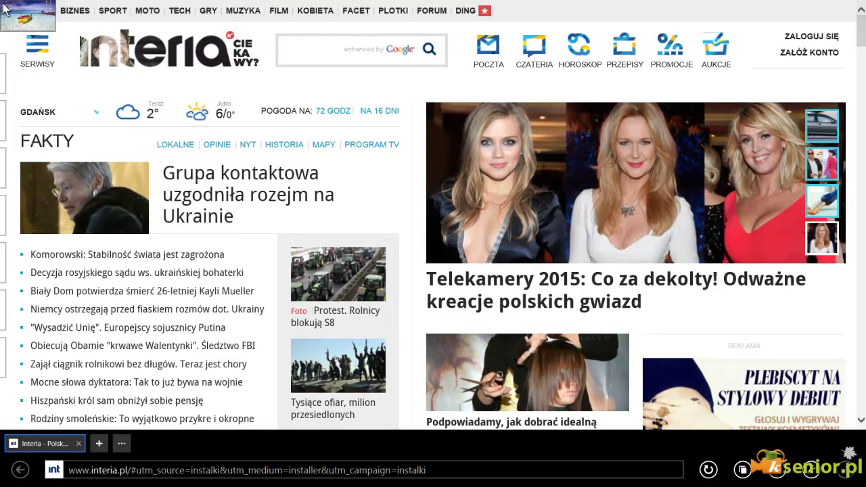
{"action": "left_click", "coordinate": [3, 10]}
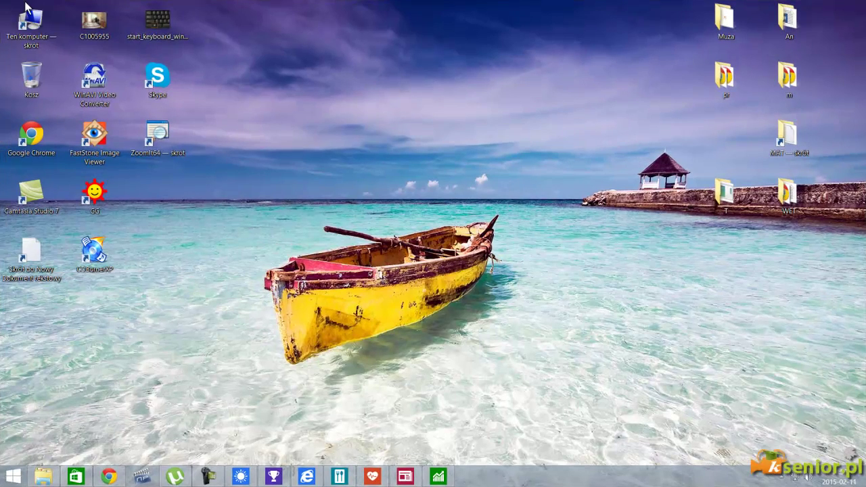
{"action": "left_click", "coordinate": [3, 7]}
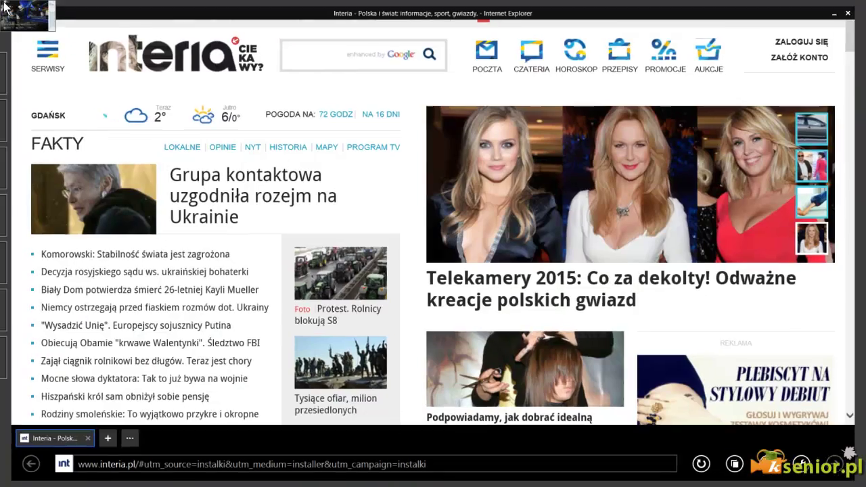
- Switch to the Finanse app, show the running apps list there, and move on to Bing Wiadomości
{"action": "left_click", "coordinate": [3, 7]}
{"action": "mouse_move", "coordinate": [13, 76]}
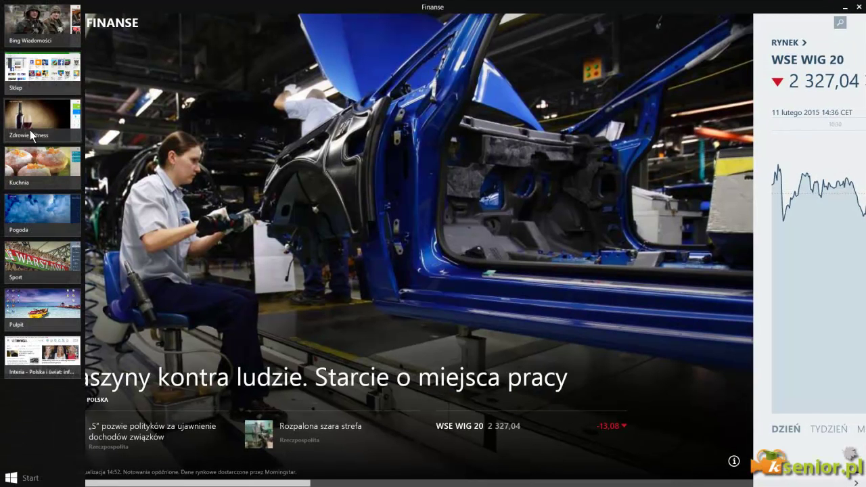
{"action": "left_click", "coordinate": [3, 5]}
{"action": "left_click", "coordinate": [4, 6]}
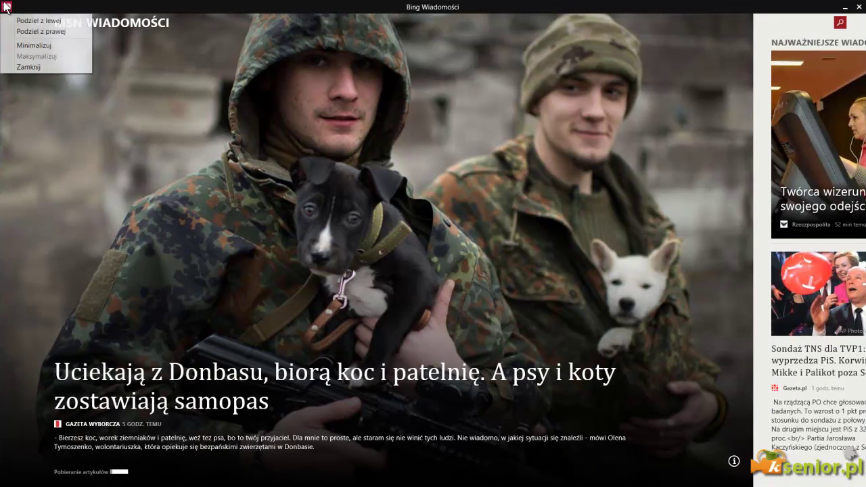
- Open and leave the lead article in Bing Wiadomości, and return to the desktop through the Start screen
{"action": "left_click", "coordinate": [127, 317]}
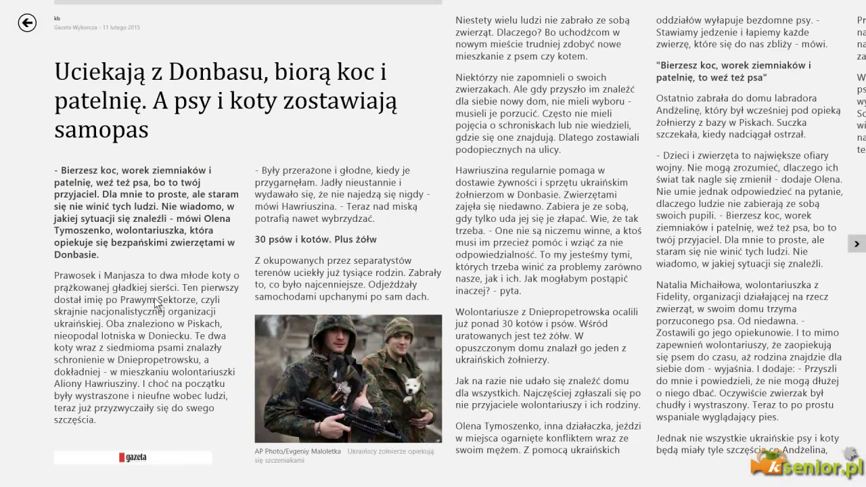
{"action": "left_click", "coordinate": [28, 23]}
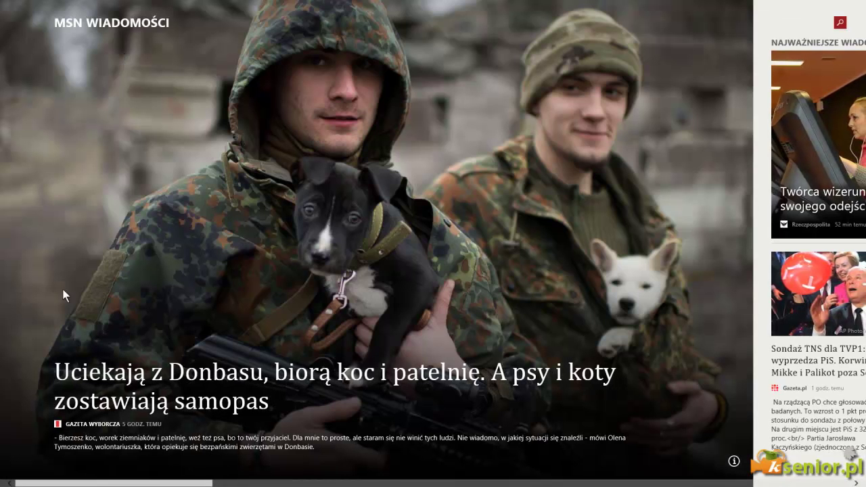
{"action": "left_click", "coordinate": [11, 478]}
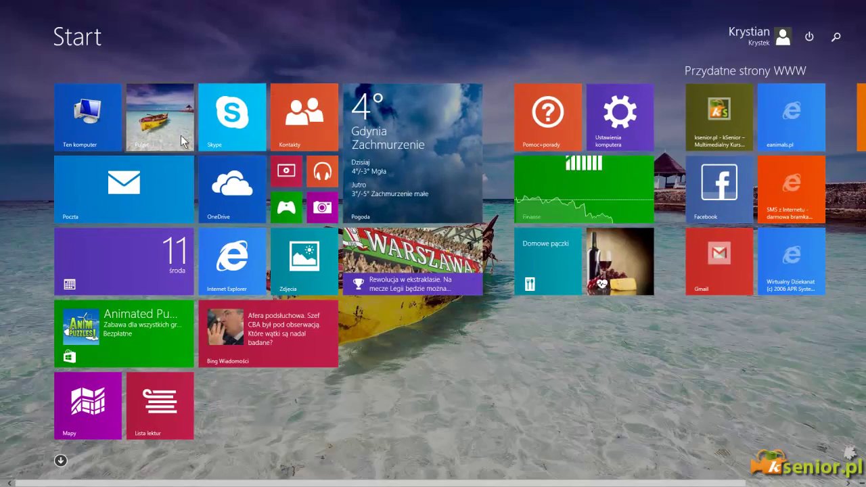
{"action": "left_click", "coordinate": [167, 122]}
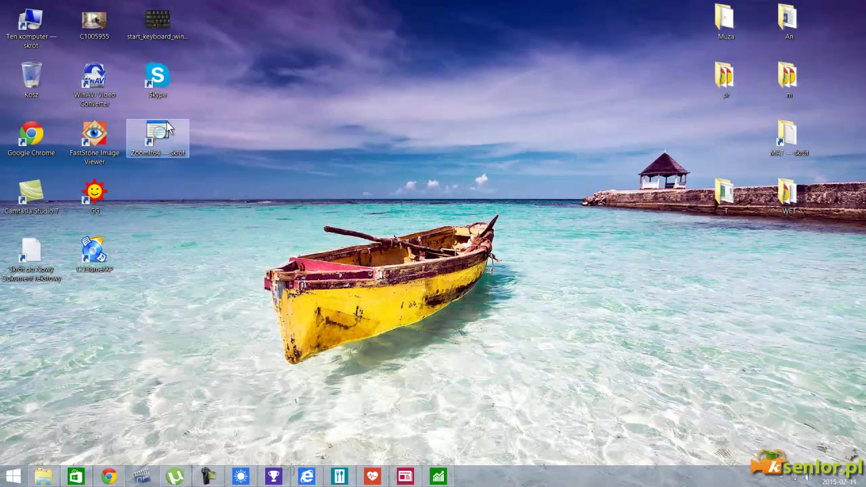
- Switch from the desktop to Bing Wiadomości using the most recent app's thumbnail
{"action": "mouse_move", "coordinate": [2, 4]}
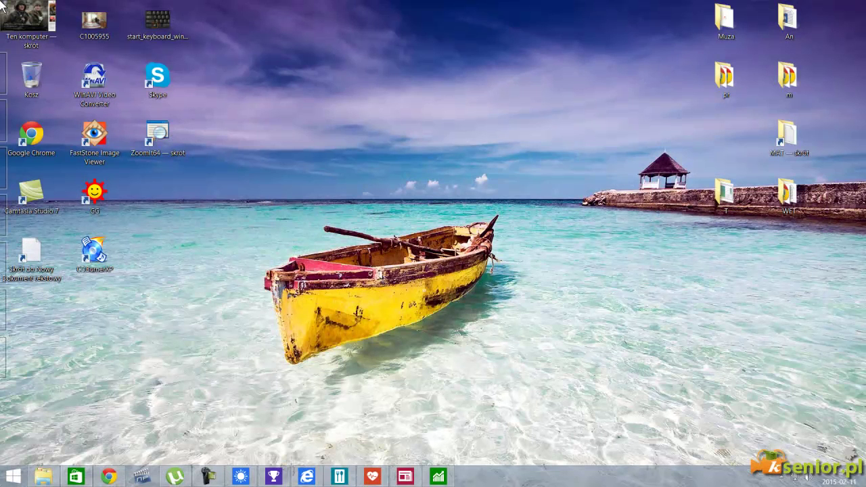
{"action": "left_click", "coordinate": [10, 8]}
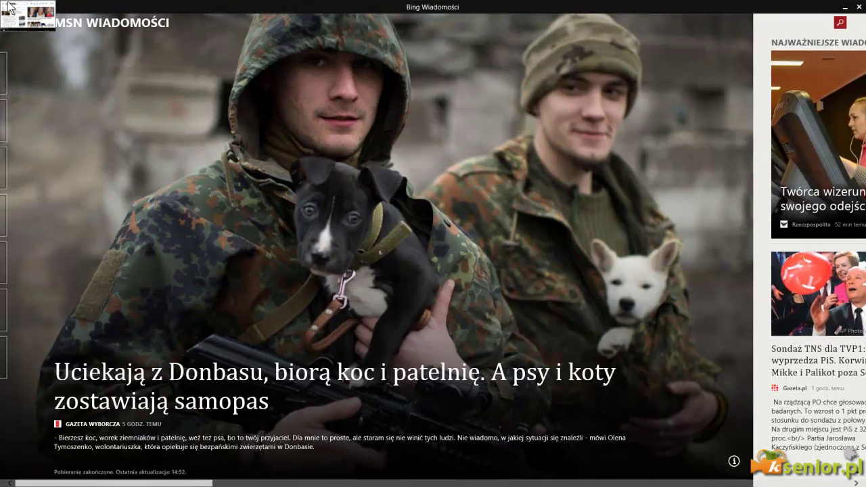
- Cycle from Bing Wiadomości through Interia, Sklep and Zdrowie i fitness to the desktop using the recent-app thumbnail
{"action": "left_click", "coordinate": [9, 8]}
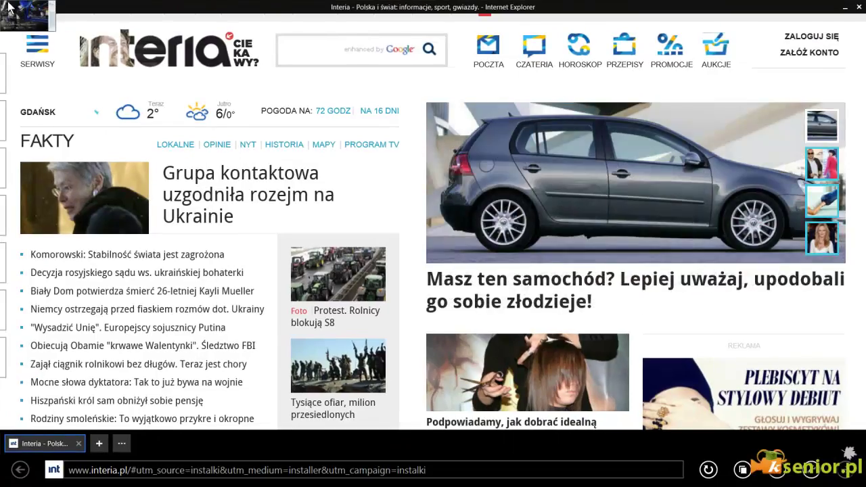
{"action": "left_click", "coordinate": [9, 8]}
{"action": "left_click", "coordinate": [9, 9]}
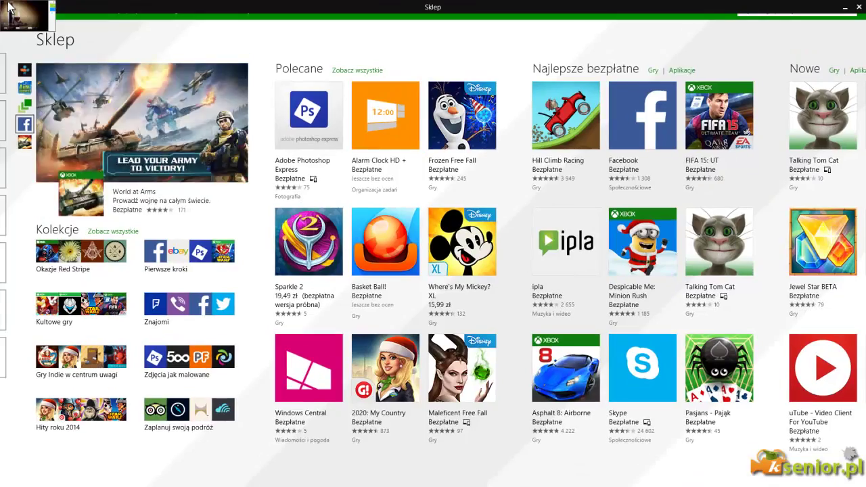
{"action": "left_click", "coordinate": [9, 8]}
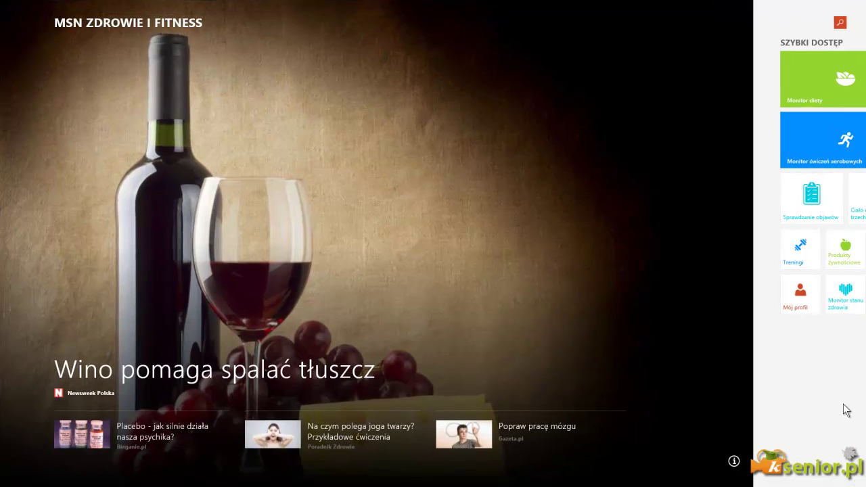
{"action": "left_click", "coordinate": [5, 8]}
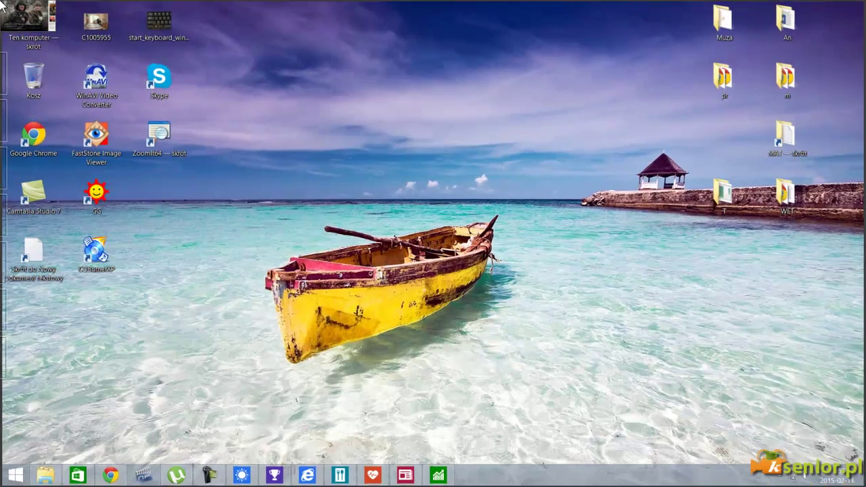
{"action": "left_click", "coordinate": [2, 5]}
{"action": "left_click", "coordinate": [2, 6]}
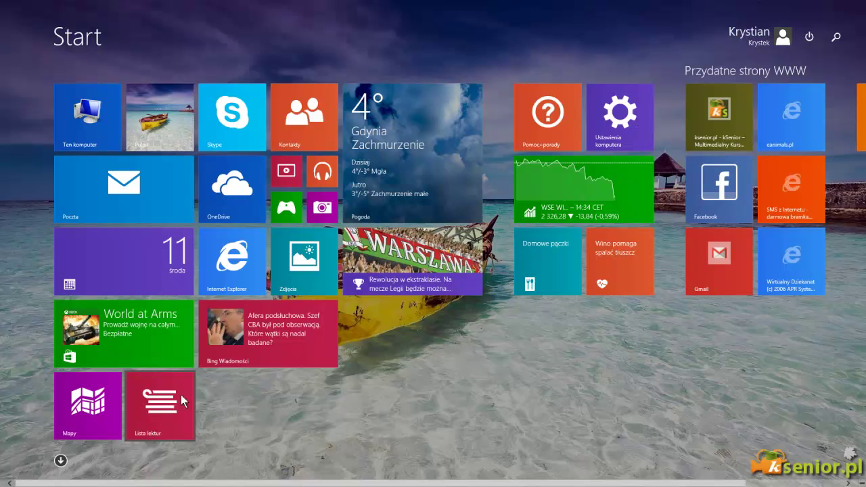
- Show the Start screen and go to the desktop through its desktop tile
{"action": "left_click", "coordinate": [2, 485]}
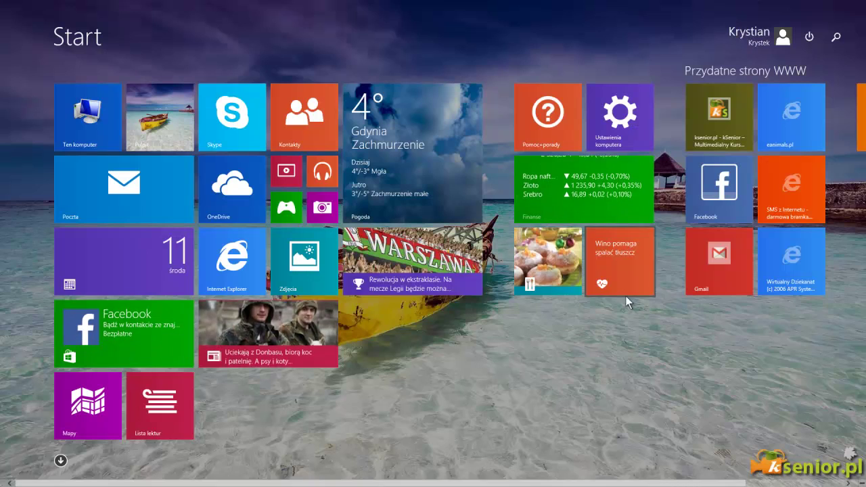
{"action": "left_click", "coordinate": [195, 121]}
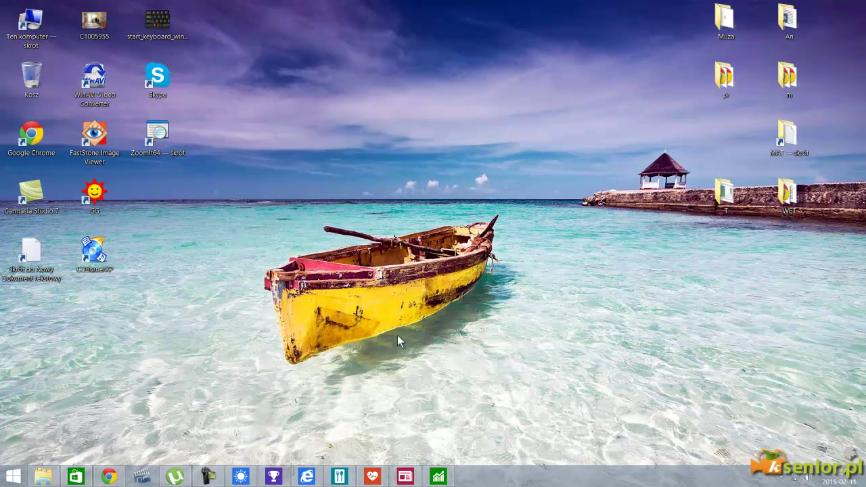
- Examine the running apps on the desktop taskbar, showing the preview of Zdrowie i fitness
{"action": "key", "text": "Left"}
{"action": "key", "text": "Left"}
{"action": "key", "text": "Left"}
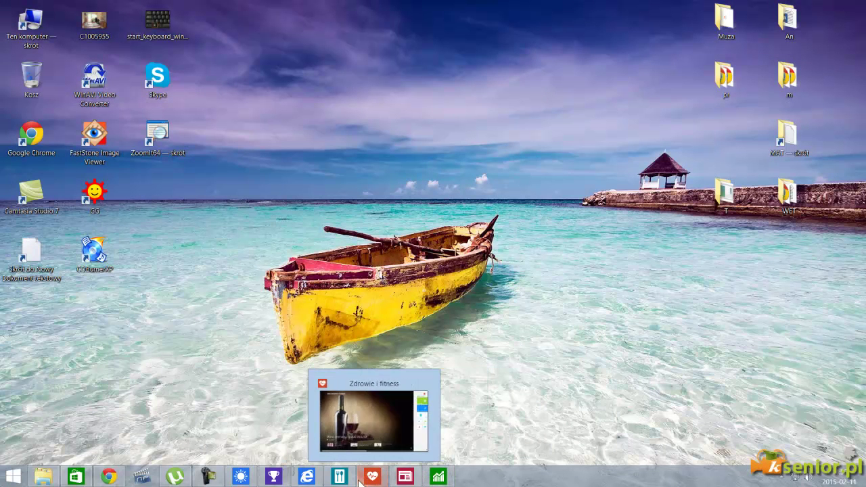
{"action": "key", "text": "Right"}
{"action": "key", "text": "Right"}
{"action": "key", "text": "Right"}
{"action": "key", "text": "Left"}
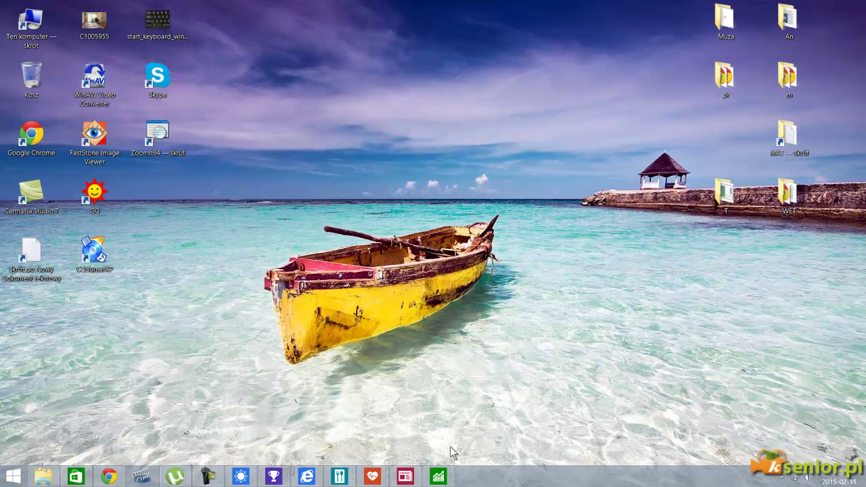
- Toggle between the desktop and the Start screen, finishing on the Start screen
{"action": "left_click", "coordinate": [12, 479]}
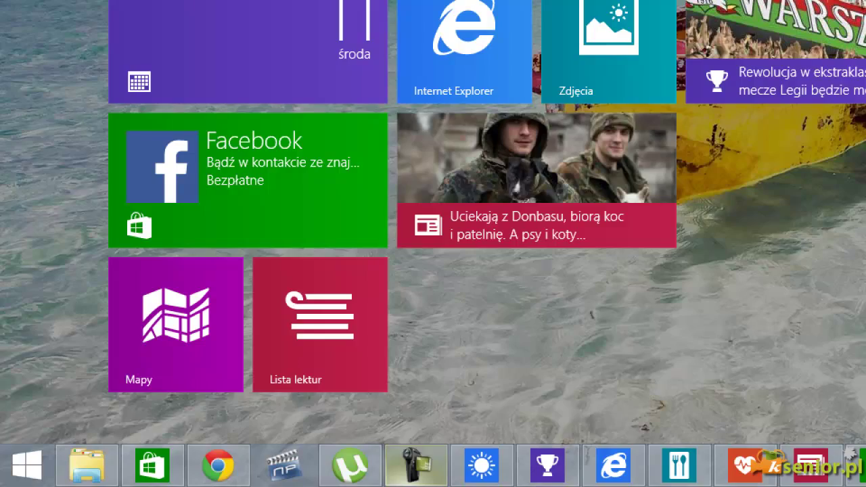
{"action": "key", "text": "Escape"}
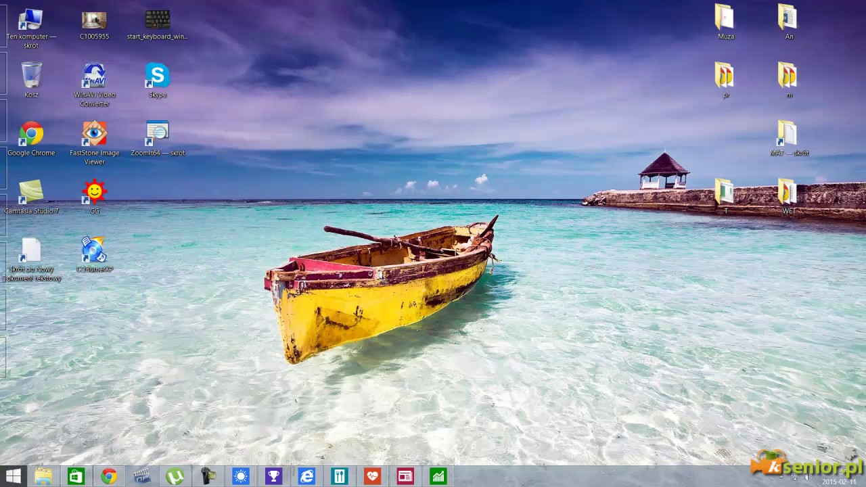
{"action": "left_click", "coordinate": [12, 477]}
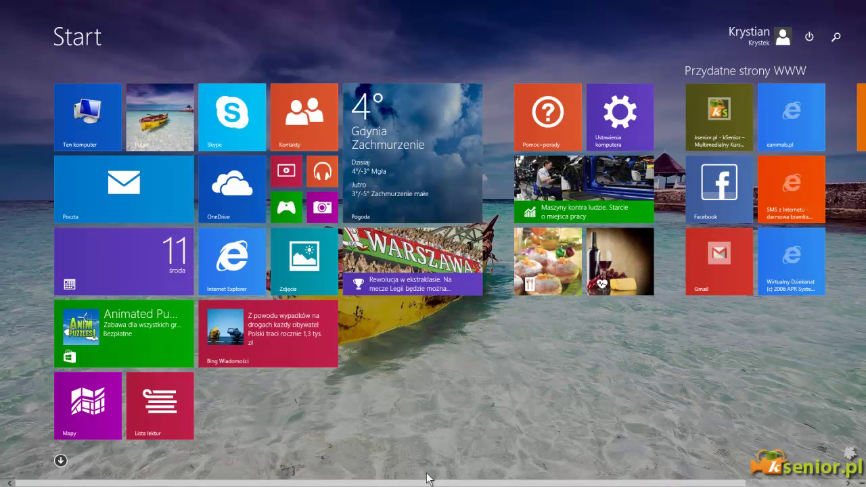
- Reveal the taskbar on the Start screen and switch to the Interia page in Internet Explorer from it
{"action": "mouse_move", "coordinate": [417, 483]}
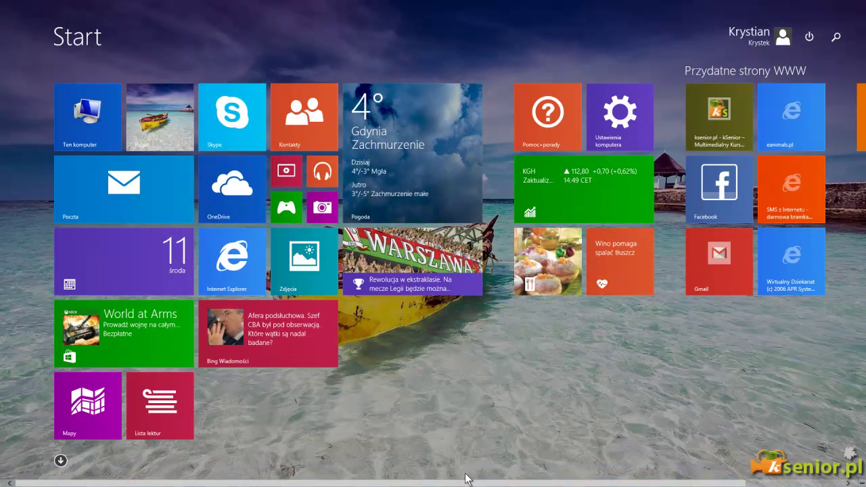
{"action": "mouse_move", "coordinate": [135, 486]}
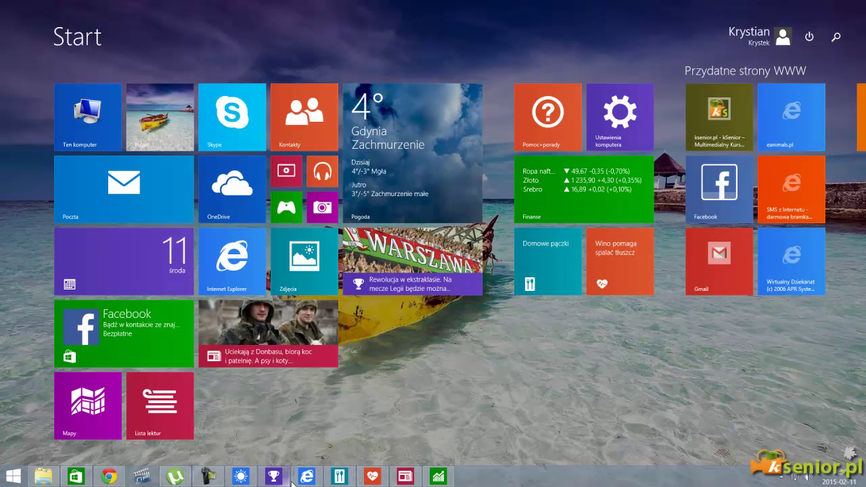
{"action": "mouse_move", "coordinate": [308, 479]}
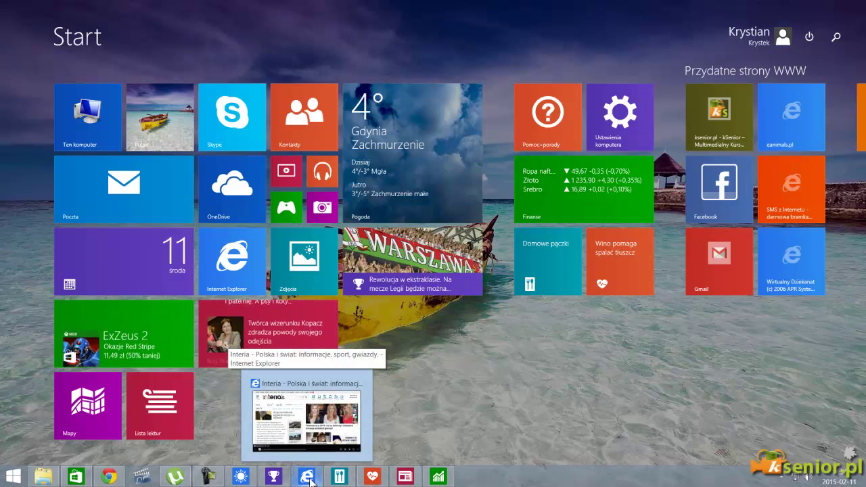
{"action": "left_click", "coordinate": [309, 477]}
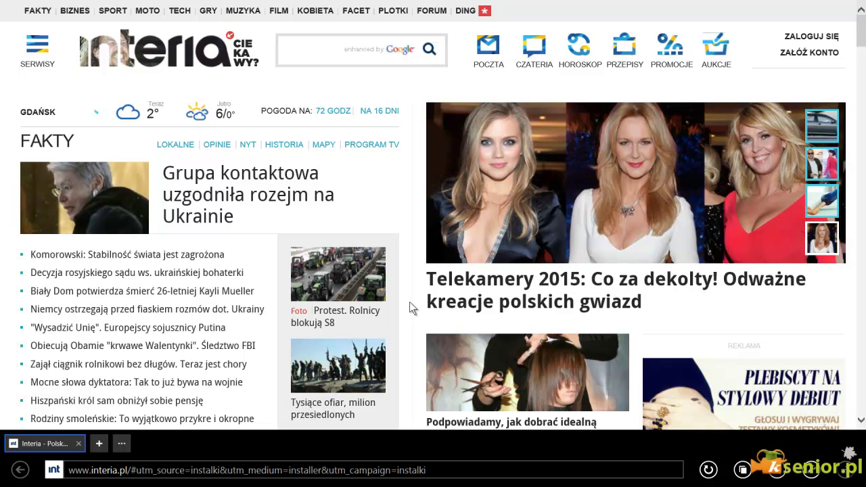
- Reveal the taskbar over the Interia page and switch through Finanse, Bing Wiadomości, Zdrowie i fitness and Kuchnia, returning to Internet Explorer
{"action": "mouse_move", "coordinate": [459, 479]}
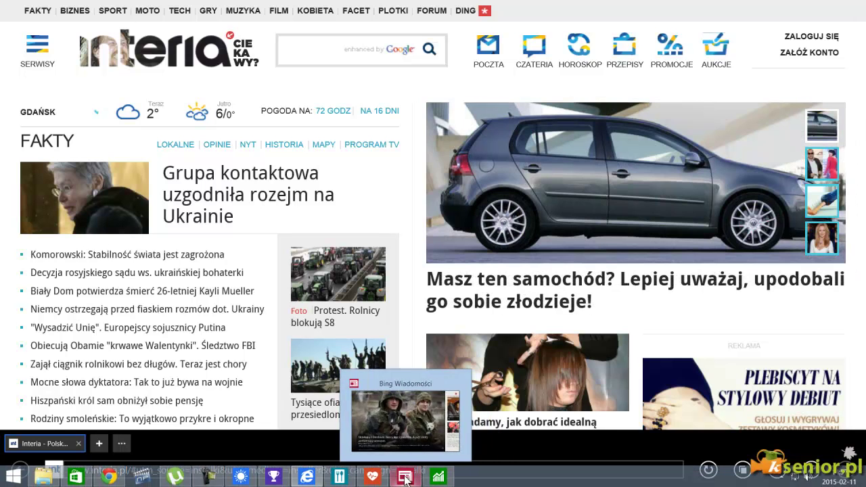
{"action": "mouse_move", "coordinate": [278, 481]}
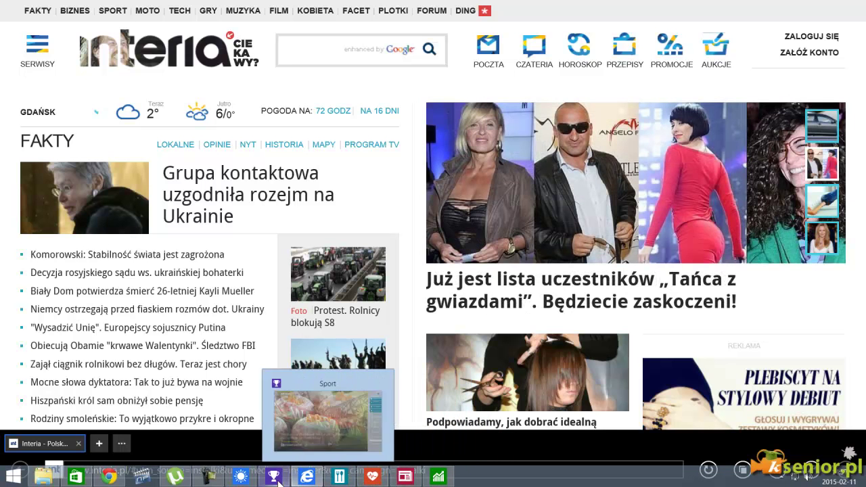
{"action": "left_click", "coordinate": [440, 480]}
{"action": "left_click", "coordinate": [404, 477]}
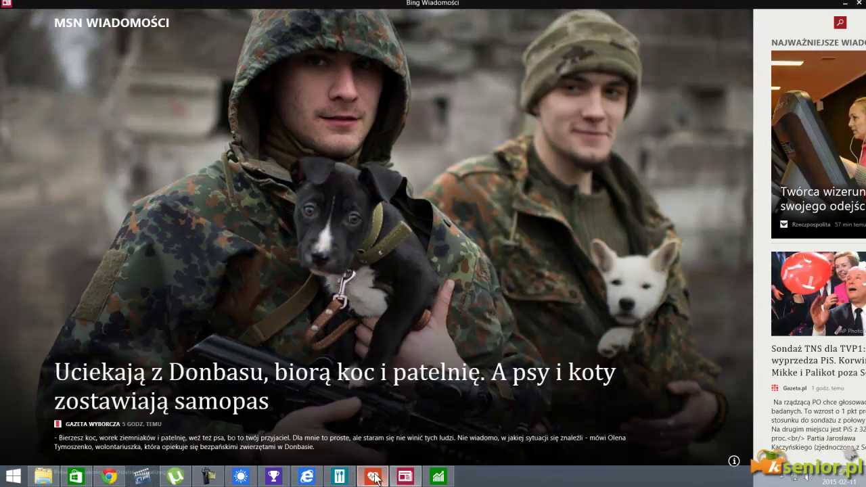
{"action": "left_click", "coordinate": [371, 478]}
{"action": "left_click", "coordinate": [339, 478]}
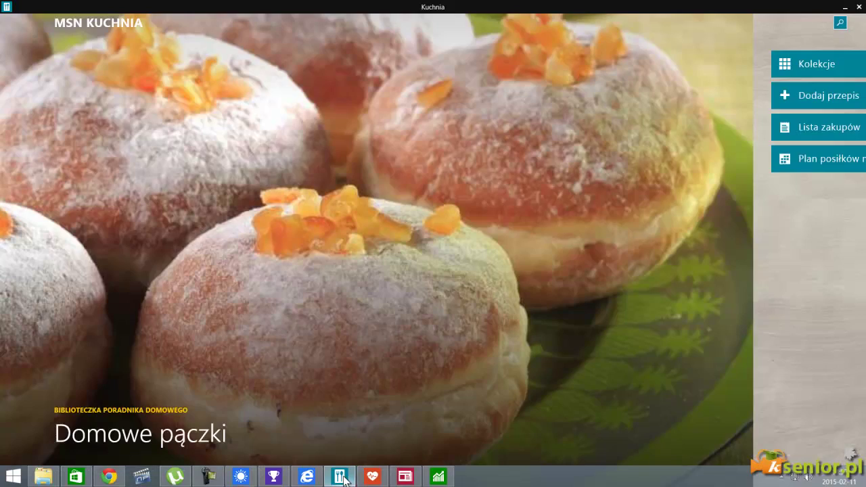
{"action": "left_click", "coordinate": [305, 478]}
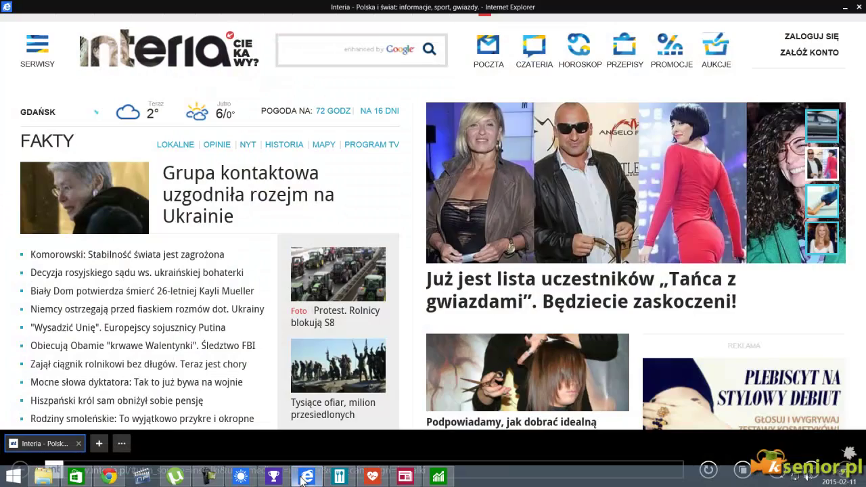
- Go from the Interia page to the desktop through the Start screen, and toggle the Start screen on and off once more
{"action": "left_click", "coordinate": [14, 477]}
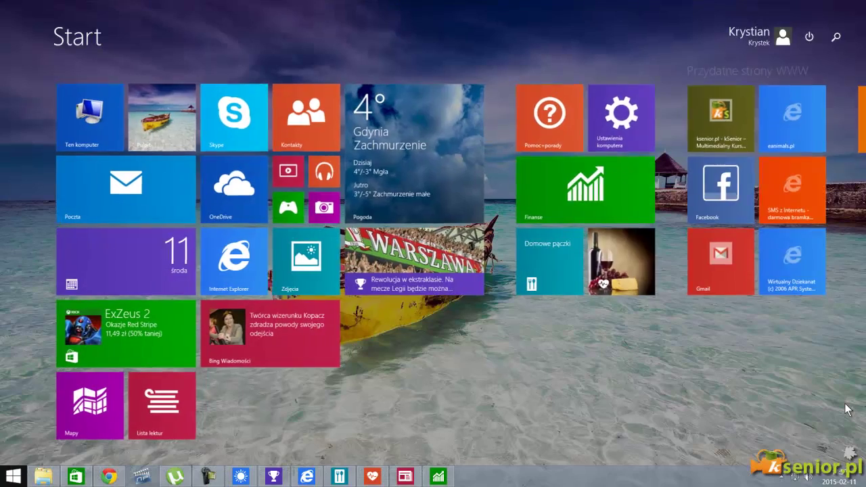
{"action": "left_click", "coordinate": [165, 121]}
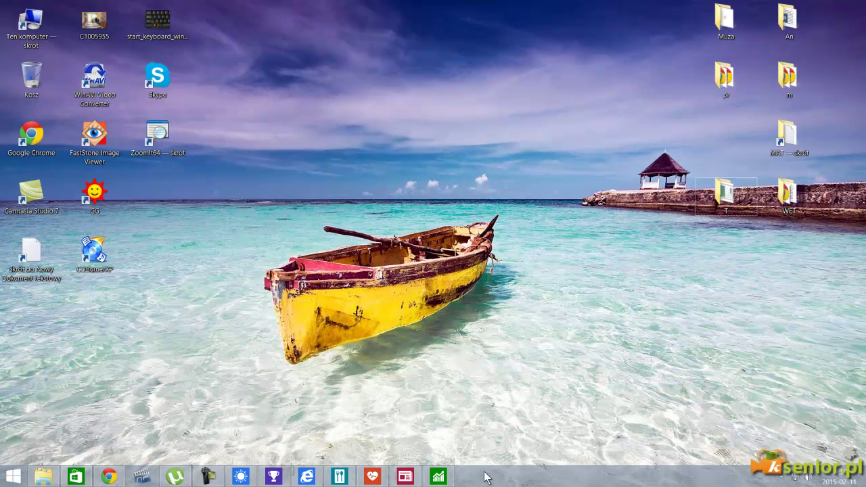
{"action": "mouse_move", "coordinate": [427, 476]}
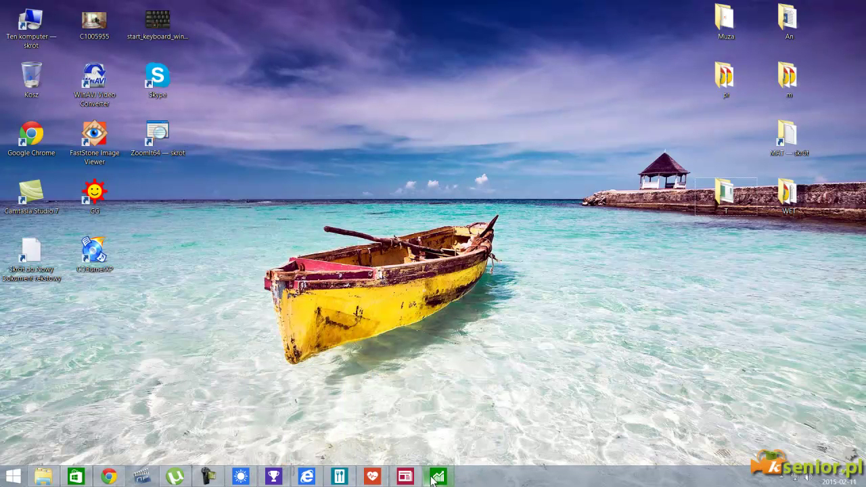
{"action": "mouse_move", "coordinate": [345, 480]}
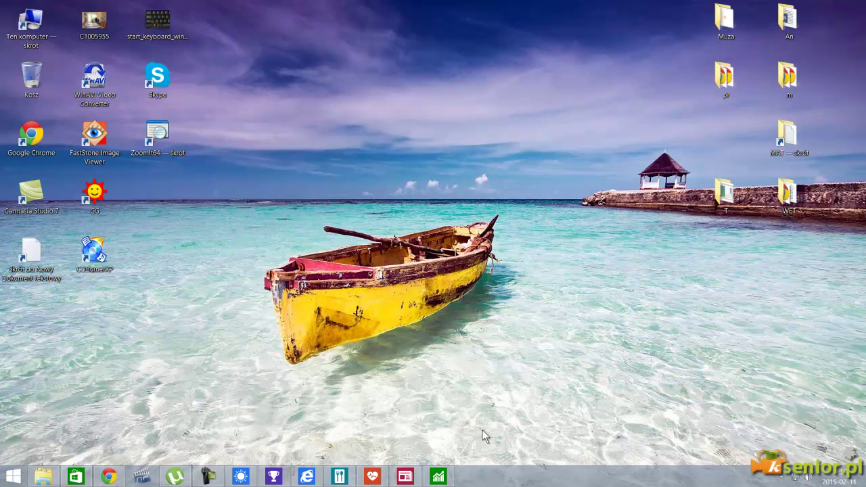
{"action": "left_click", "coordinate": [9, 479]}
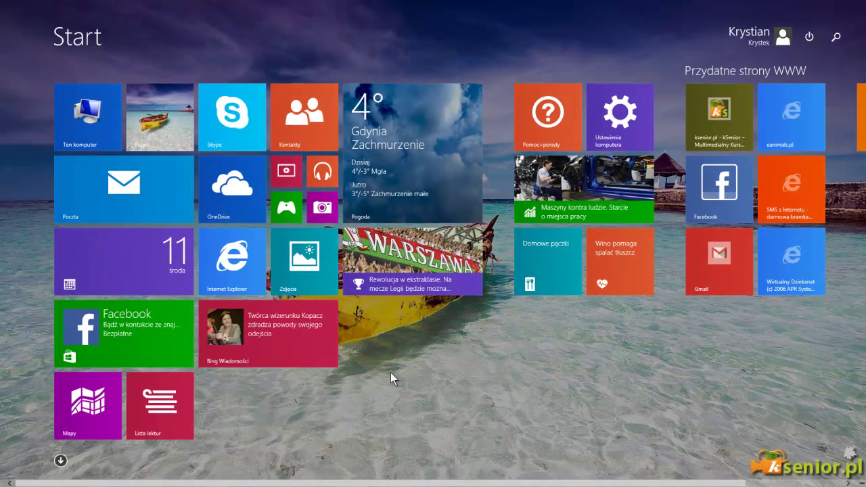
{"action": "key", "text": "super"}
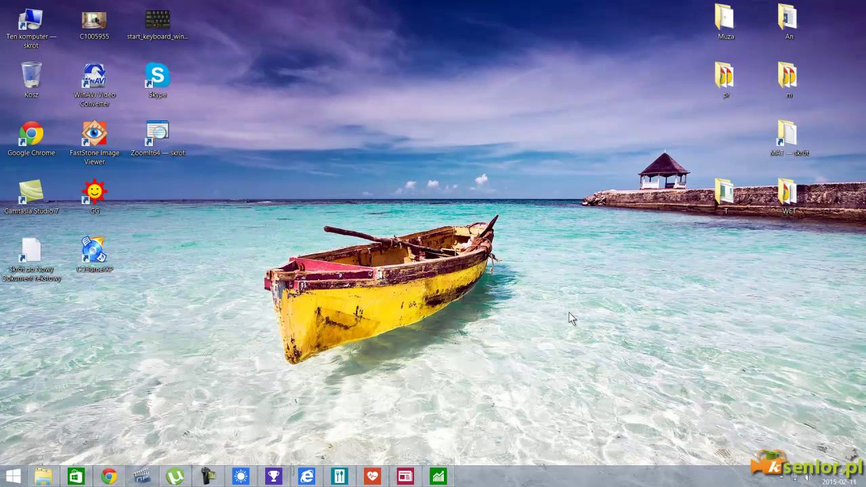
- Switch to the Interia page from the desktop taskbar and close the Internet Explorer app
{"action": "left_click", "coordinate": [308, 476]}
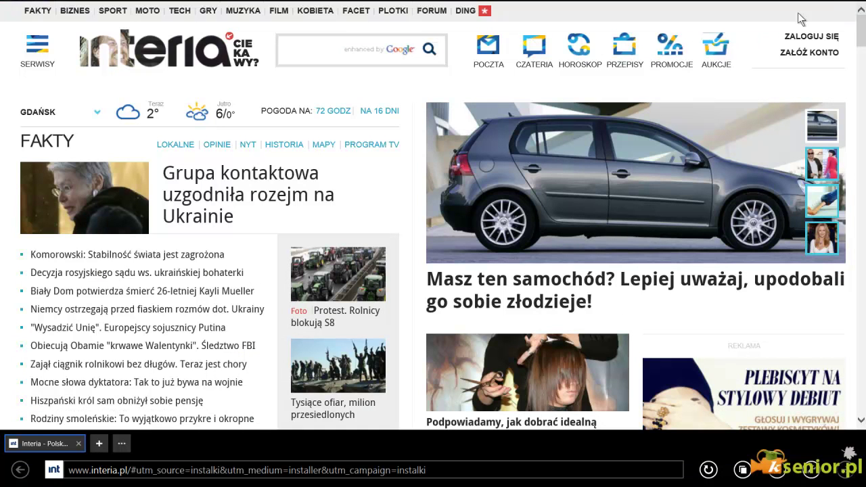
{"action": "mouse_move", "coordinate": [856, 8]}
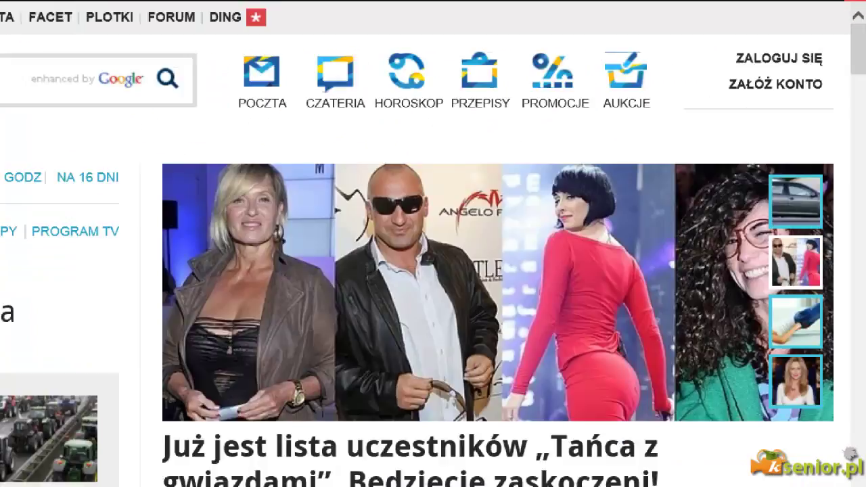
{"action": "key", "text": "alt+F4"}
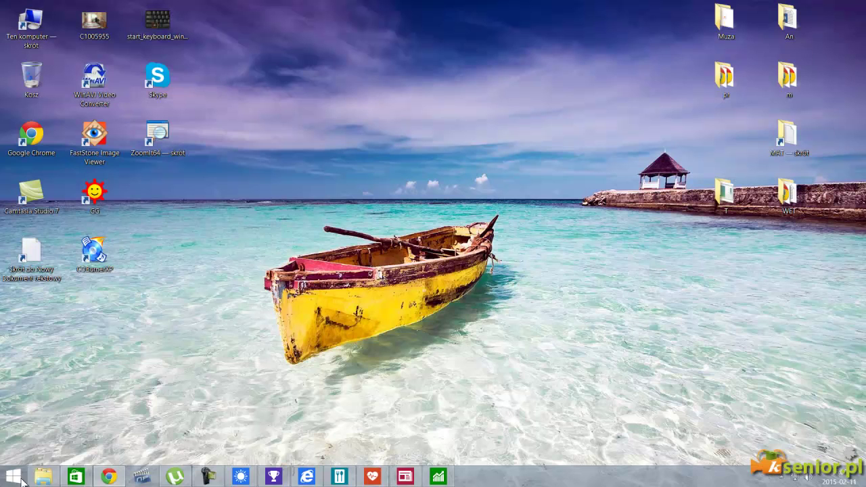
- Reopen the Interia page from the taskbar and minimise it to the desktop
{"action": "left_click", "coordinate": [307, 477]}
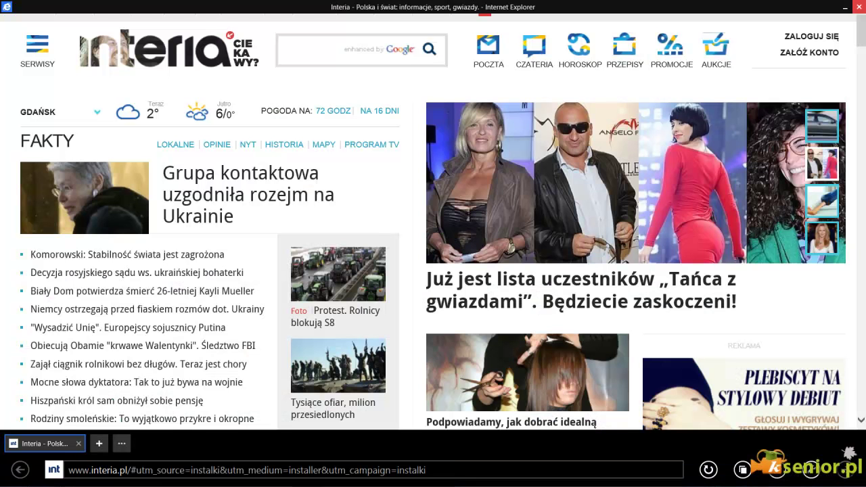
{"action": "mouse_move", "coordinate": [851, 13]}
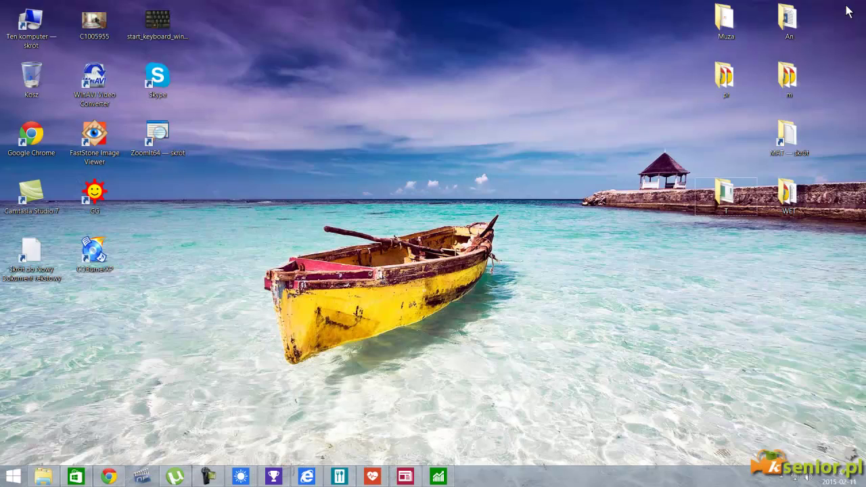
- Bring the Interia page back from the running apps list on the desktop and close the app
{"action": "mouse_move", "coordinate": [306, 478]}
{"action": "mouse_move", "coordinate": [308, 479]}
{"action": "mouse_move", "coordinate": [2, 3]}
{"action": "mouse_move", "coordinate": [4, 62]}
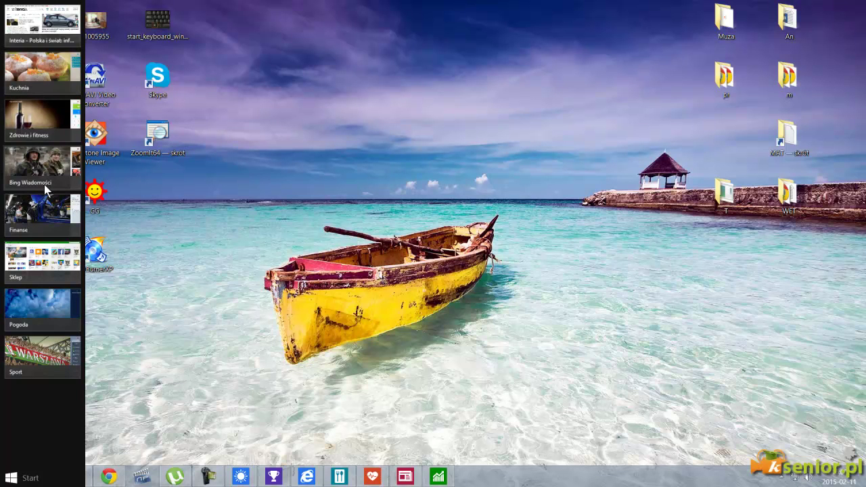
{"action": "left_click", "coordinate": [48, 27]}
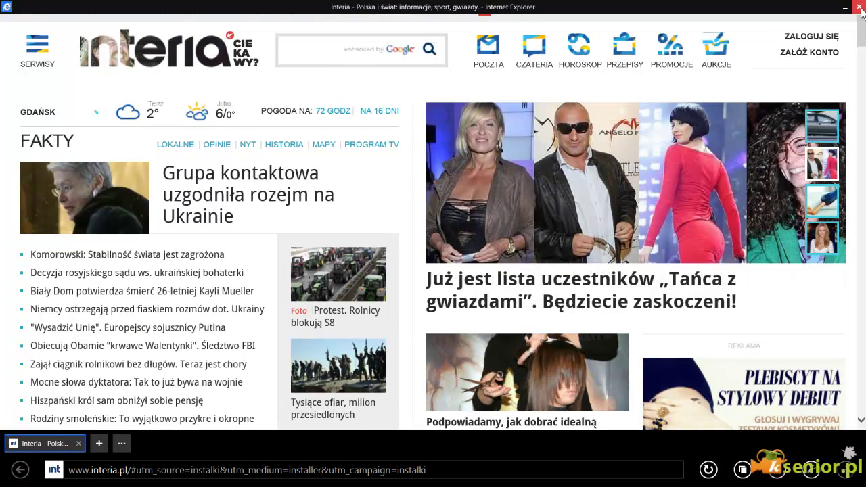
{"action": "key", "text": "alt+F4"}
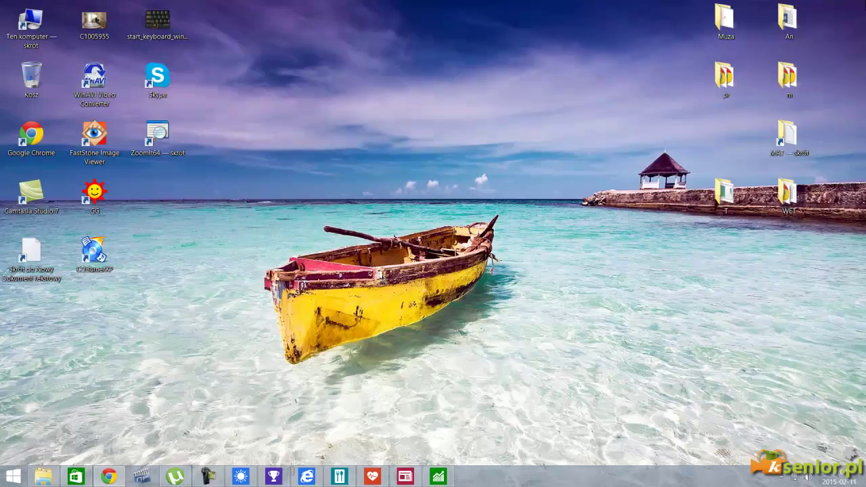
- Reopen the Interia page from the desktop taskbar, close the app, and reveal the list of running apps
{"action": "left_click", "coordinate": [307, 477]}
{"action": "left_click", "coordinate": [859, 7]}
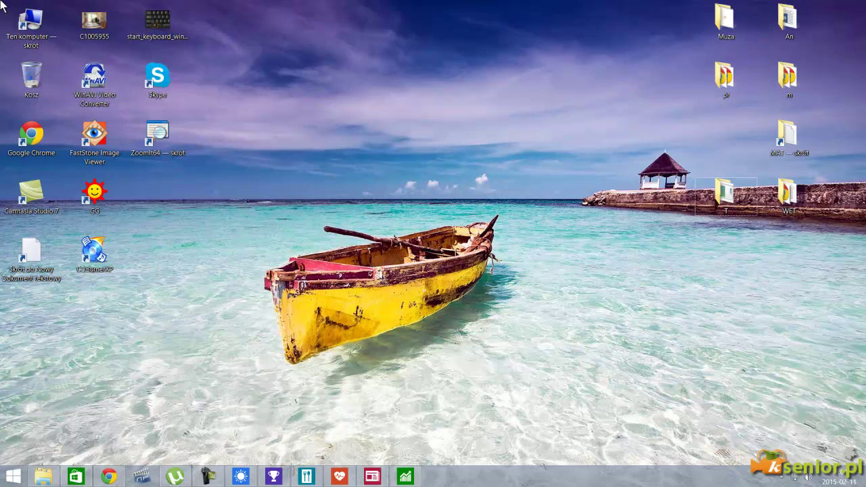
{"action": "mouse_move", "coordinate": [2, 6]}
{"action": "mouse_move", "coordinate": [3, 62]}
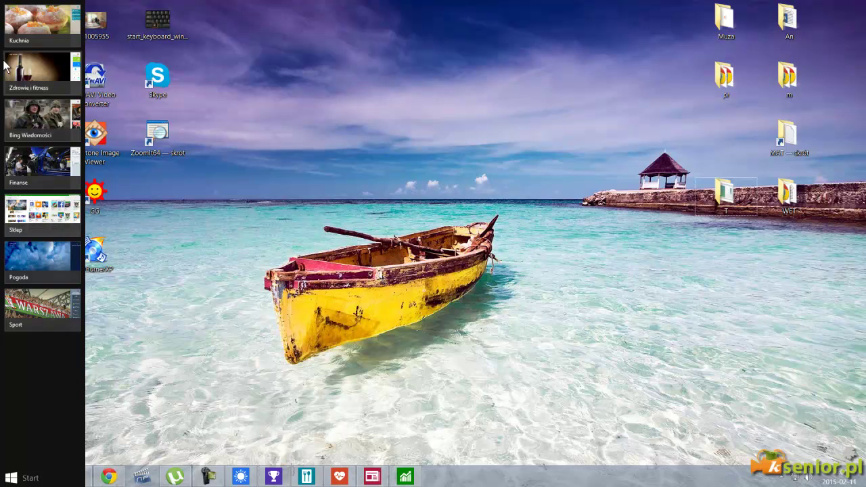
- Launch Internet Explorer from the Start screen and open the "Szef rolniczego protestu" article in a new window beside the Interia page
{"action": "left_click", "coordinate": [20, 478]}
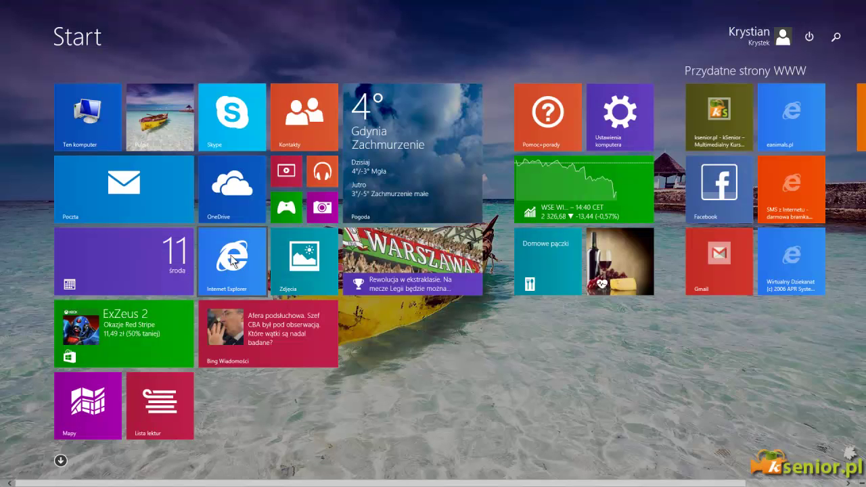
{"action": "left_click", "coordinate": [238, 261]}
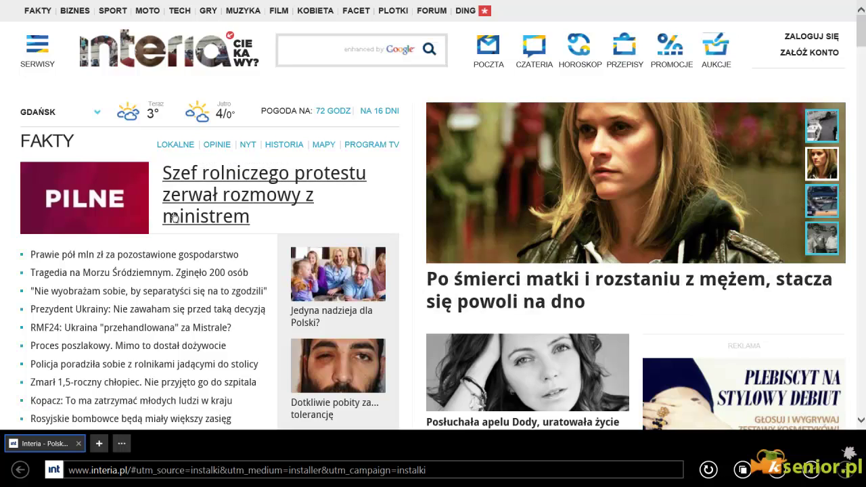
{"action": "scroll", "coordinate": [245, 181], "scroll_direction": "down", "scroll_amount": 2}
{"action": "scroll", "coordinate": [300, 276], "scroll_direction": "up", "scroll_amount": 2}
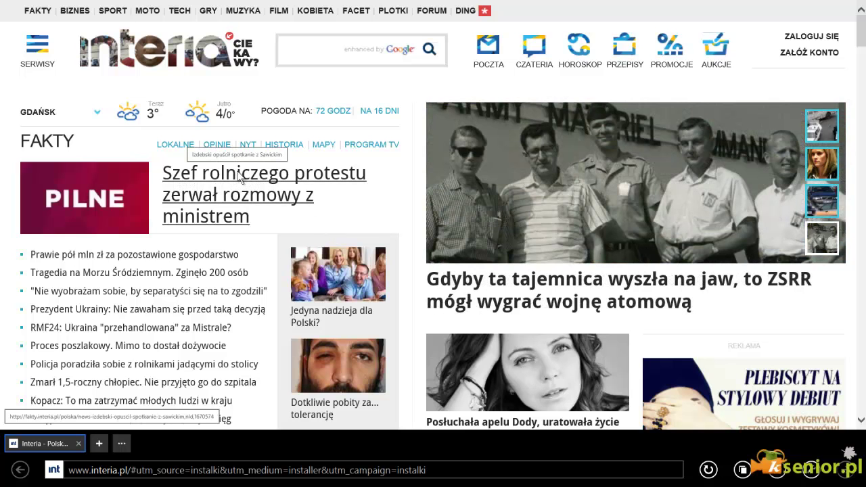
{"action": "right_click", "coordinate": [239, 175]}
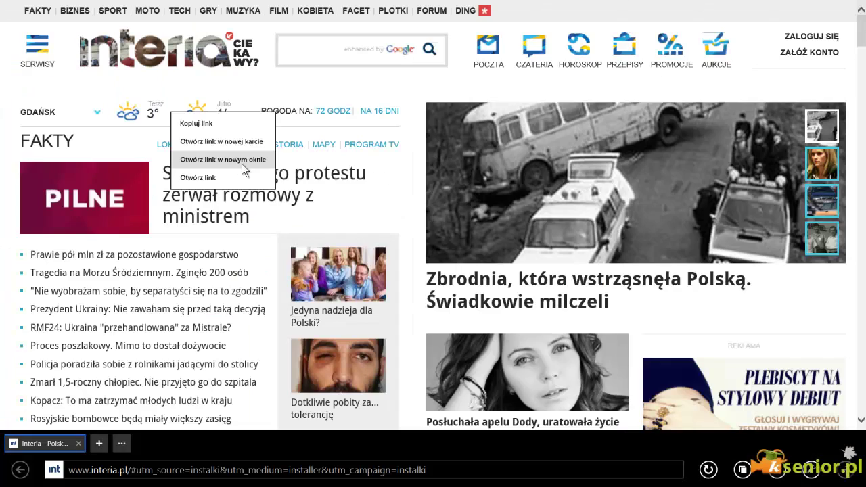
{"action": "left_click", "coordinate": [463, 258]}
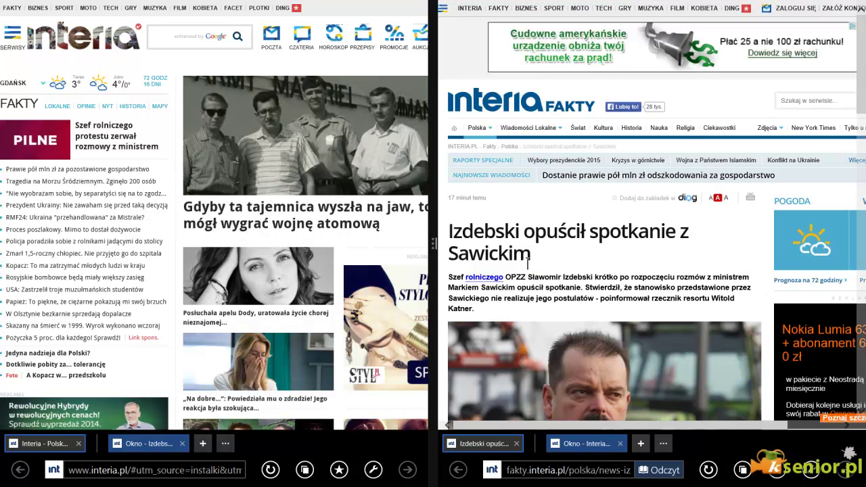
- Look through the opened article and try out the divider between the two side-by-side pages, leaving them at equal widths
{"action": "scroll", "coordinate": [531, 247], "scroll_direction": "down", "scroll_amount": 2}
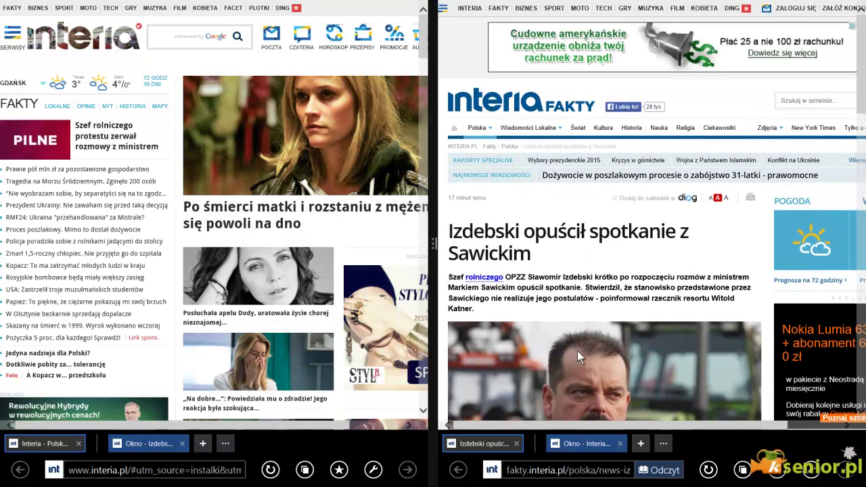
{"action": "scroll", "coordinate": [577, 350], "scroll_direction": "down", "scroll_amount": 6}
{"action": "scroll", "coordinate": [580, 351], "scroll_direction": "down", "scroll_amount": 3}
{"action": "scroll", "coordinate": [580, 352], "scroll_direction": "up", "scroll_amount": 10}
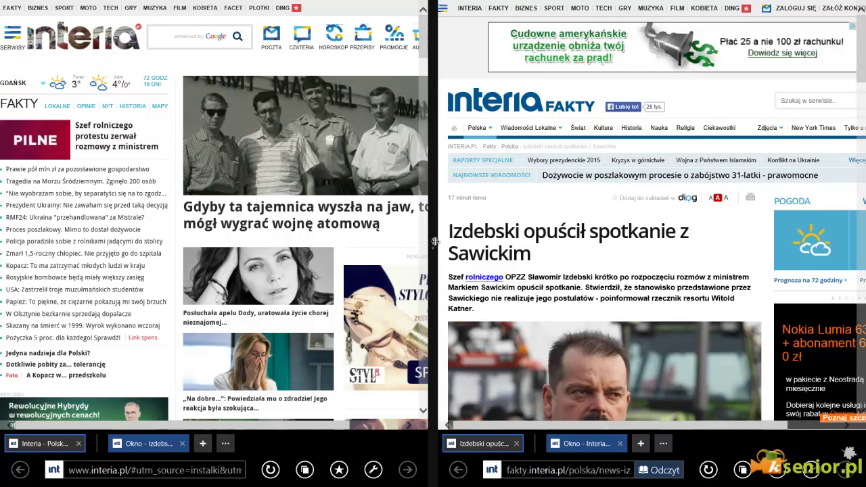
{"action": "mouse_move", "coordinate": [435, 241]}
{"action": "left_mouse_down"}
{"action": "mouse_move", "coordinate": [282, 228]}
{"action": "mouse_move", "coordinate": [433, 244]}
{"action": "left_mouse_up"}
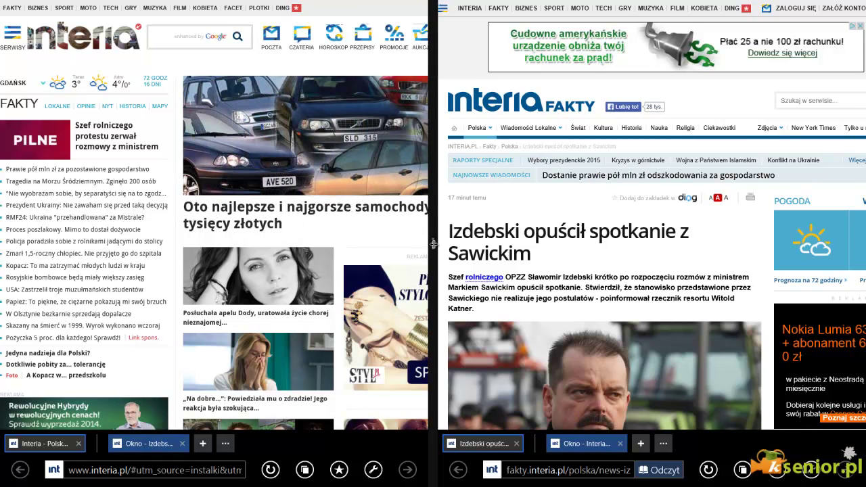
{"action": "mouse_move", "coordinate": [434, 244]}
{"action": "left_mouse_down"}
{"action": "mouse_move", "coordinate": [147, 247]}
{"action": "mouse_move", "coordinate": [722, 240]}
{"action": "mouse_move", "coordinate": [433, 243]}
{"action": "left_mouse_up"}
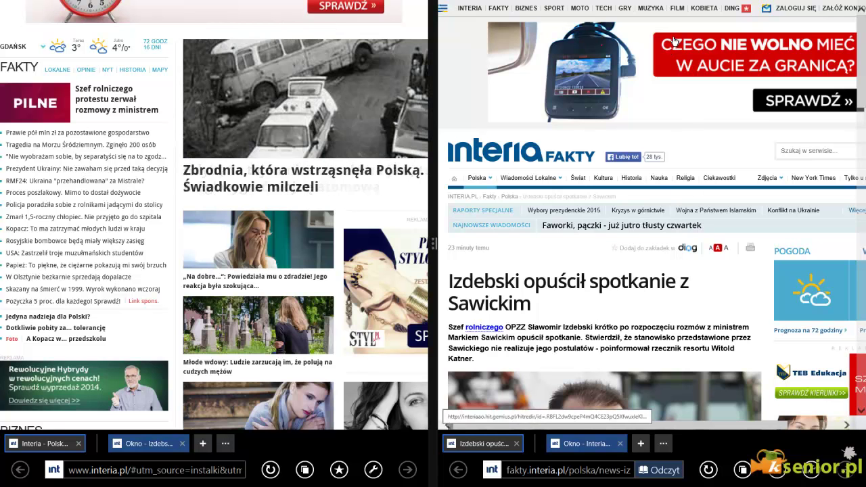
- Close the article window by pulling it down off the screen, keeping the Interia page open
{"action": "mouse_move", "coordinate": [684, 5]}
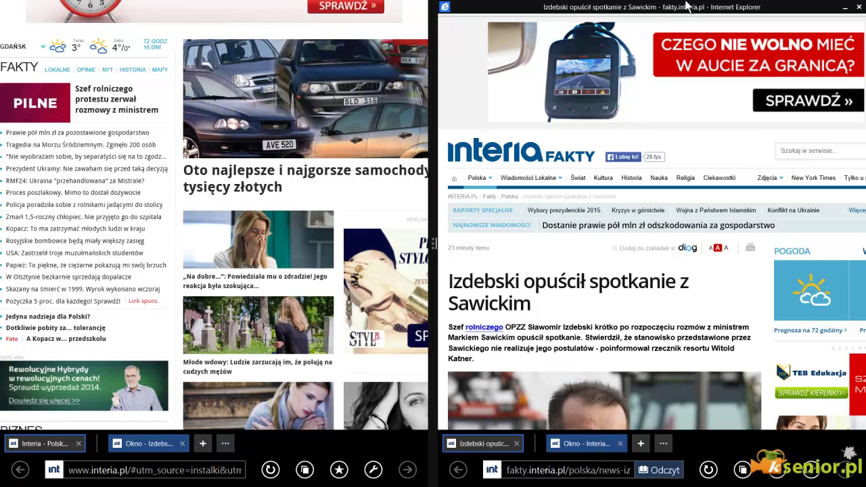
{"action": "left_click_drag", "start_coordinate": [687, 7], "coordinate": [676, 484]}
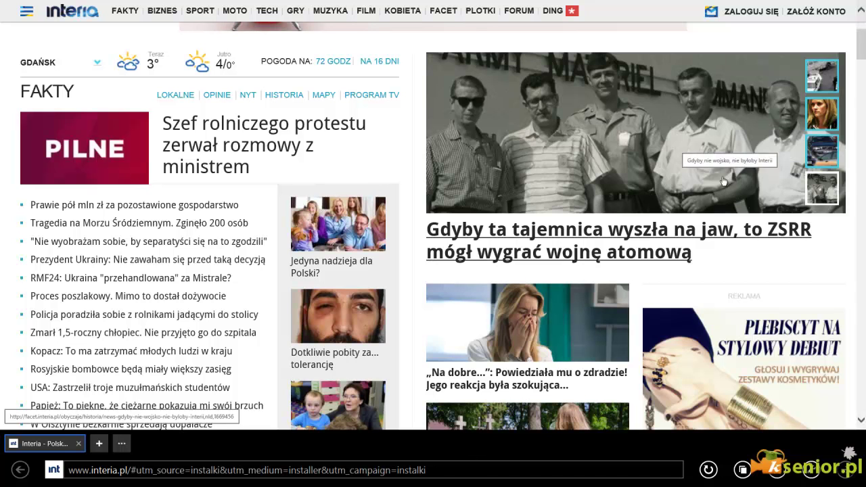
- Open the main article in a new window again, close it, and close the Interia page as well to return to the desktop
{"action": "right_click", "coordinate": [251, 148]}
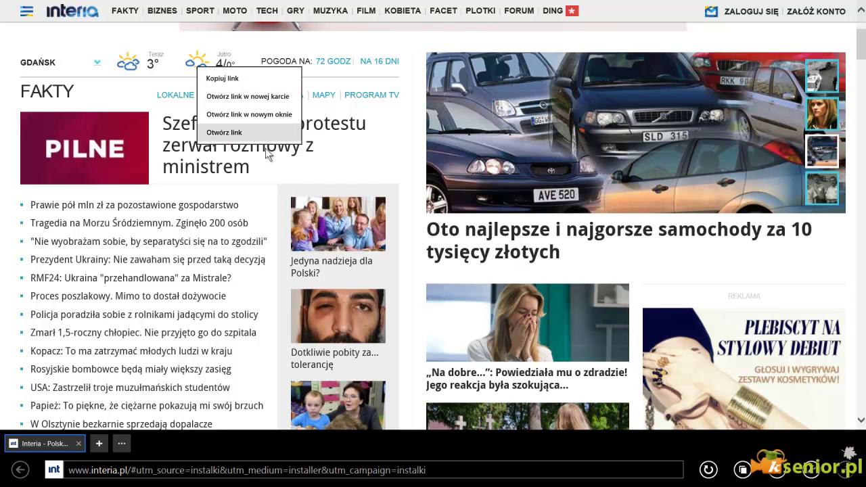
{"action": "left_click", "coordinate": [291, 112]}
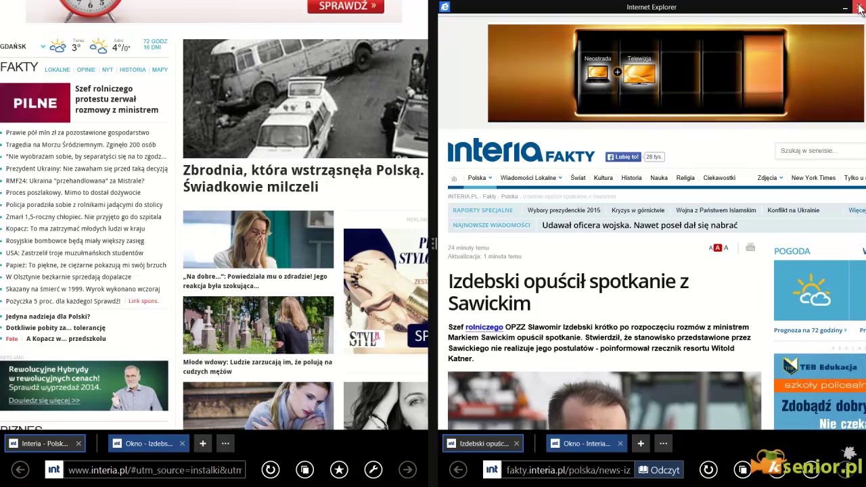
{"action": "left_click", "coordinate": [860, 8]}
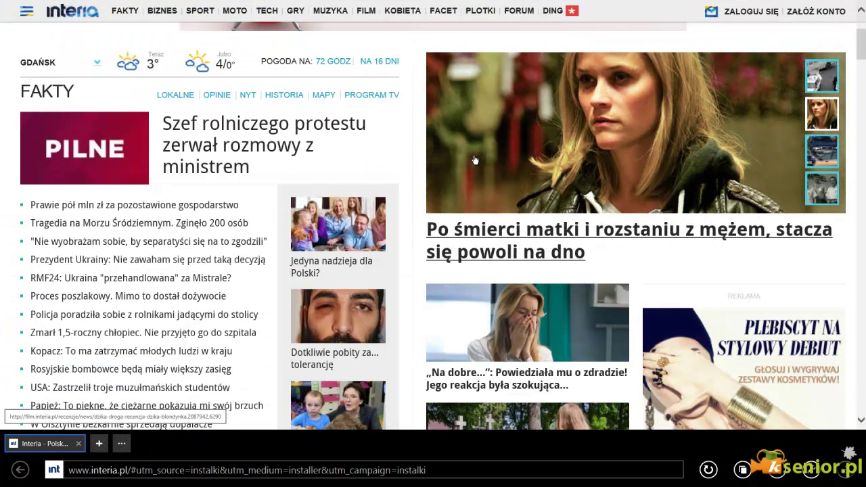
{"action": "mouse_move", "coordinate": [447, 6]}
{"action": "left_click_drag", "start_coordinate": [447, 6], "coordinate": [446, 470]}
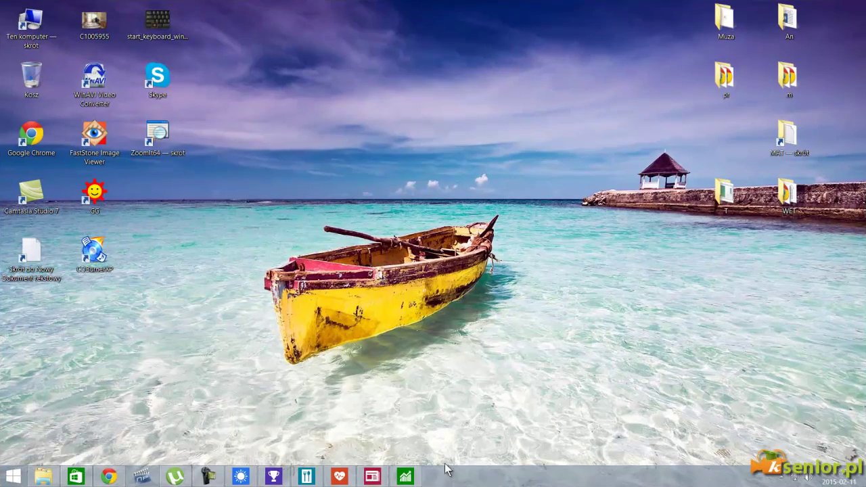
- Launch Internet Explorer from the Start screen and close it completely by pulling its window down and holding it there
{"action": "left_click", "coordinate": [13, 477]}
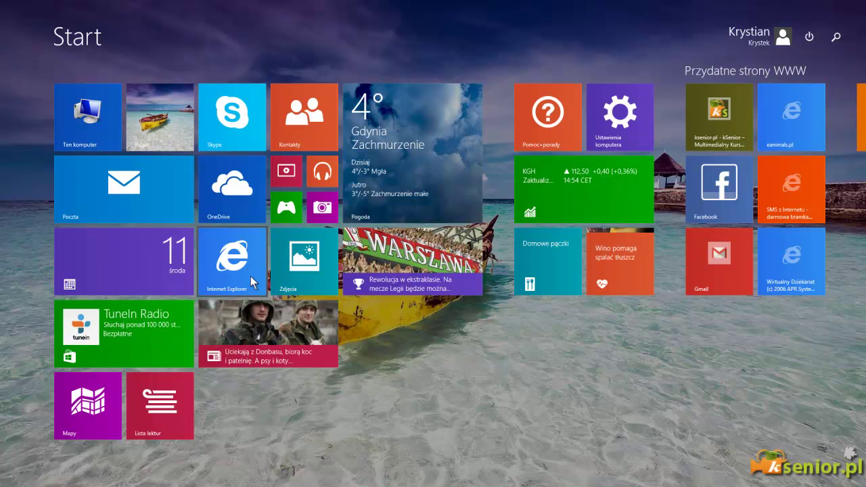
{"action": "left_click", "coordinate": [250, 277]}
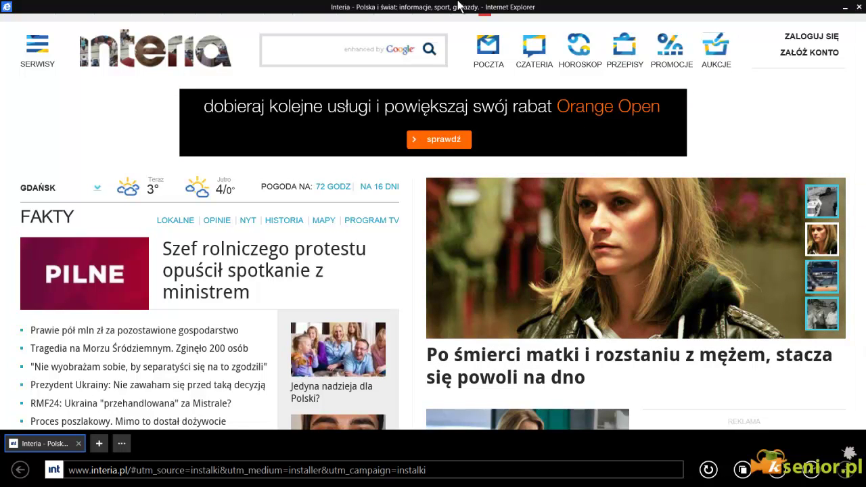
{"action": "left_click_drag", "start_coordinate": [458, 6], "coordinate": [452, 428]}
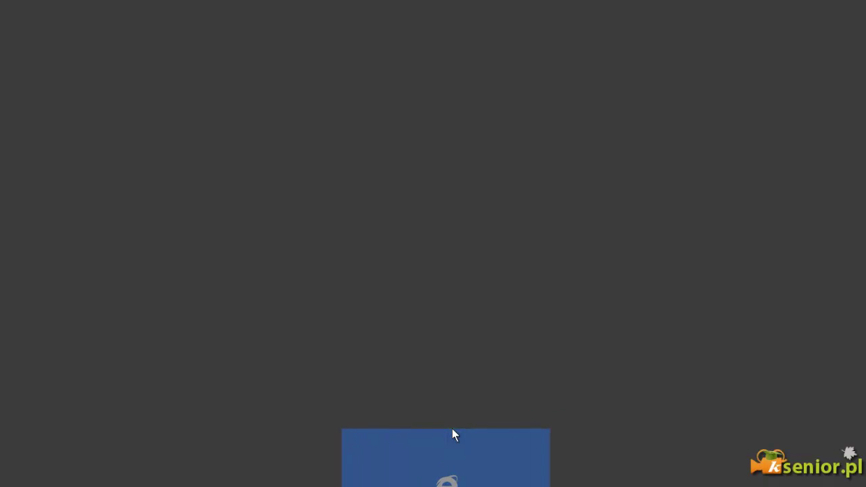
{"action": "left_click_drag", "start_coordinate": [452, 428], "coordinate": [452, 428]}
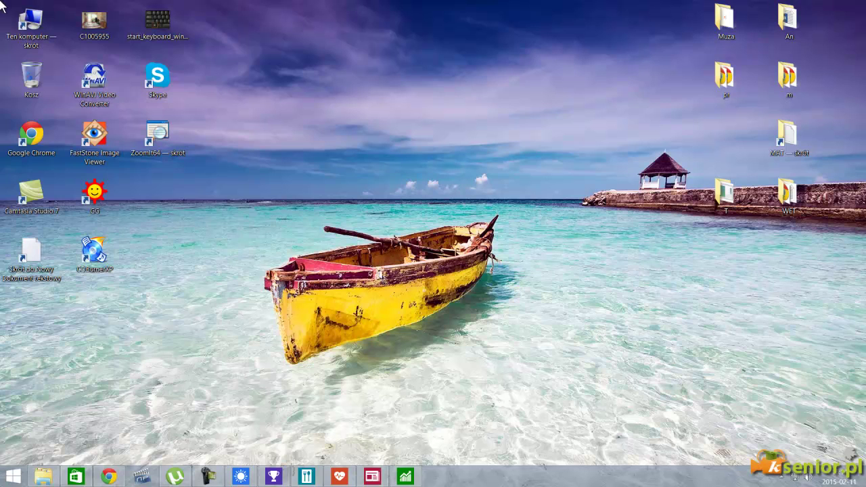
- Open the Kuchnia app from the running apps list and close it by pulling it down
{"action": "mouse_move", "coordinate": [3, 64]}
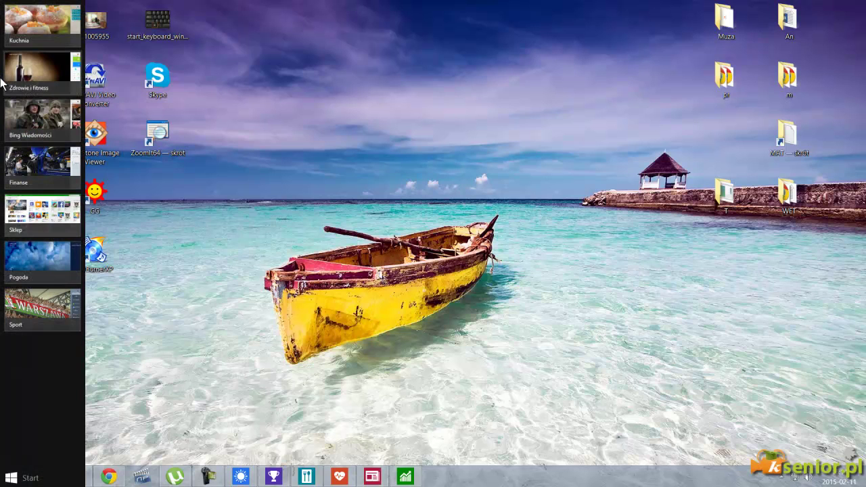
{"action": "left_click", "coordinate": [29, 24]}
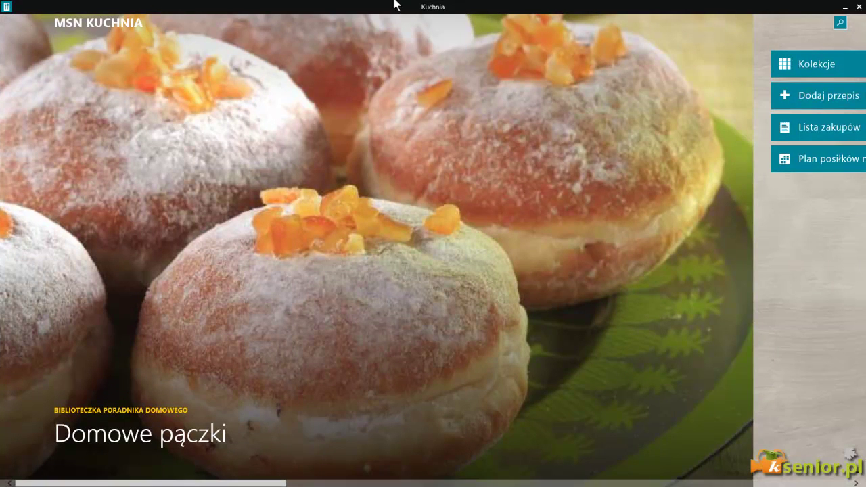
{"action": "left_click_drag", "start_coordinate": [470, 4], "coordinate": [493, 440]}
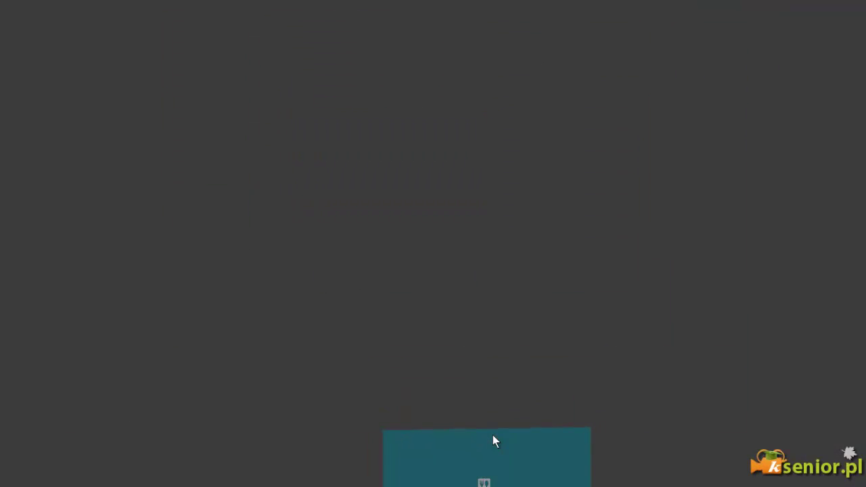
- Place the Bing Wiadomości app from the running apps list in the right half beside the desktop
{"action": "mouse_move", "coordinate": [13, 14]}
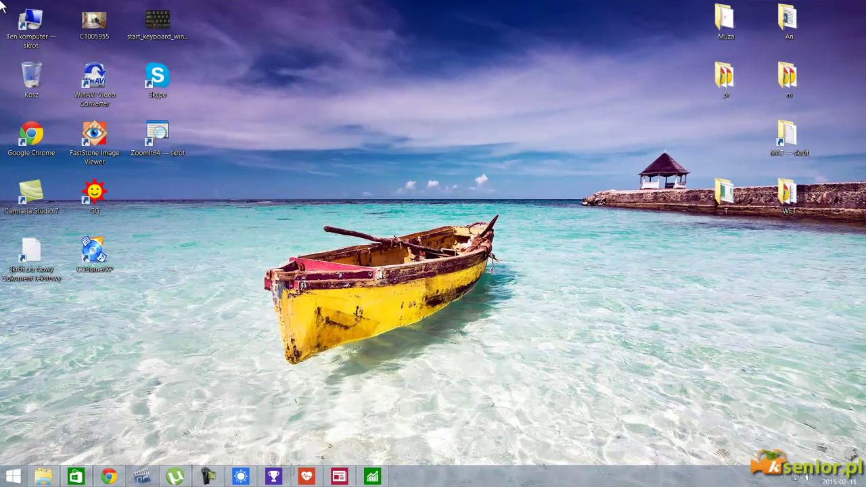
{"action": "left_click_drag", "start_coordinate": [9, 20], "coordinate": [3, 150]}
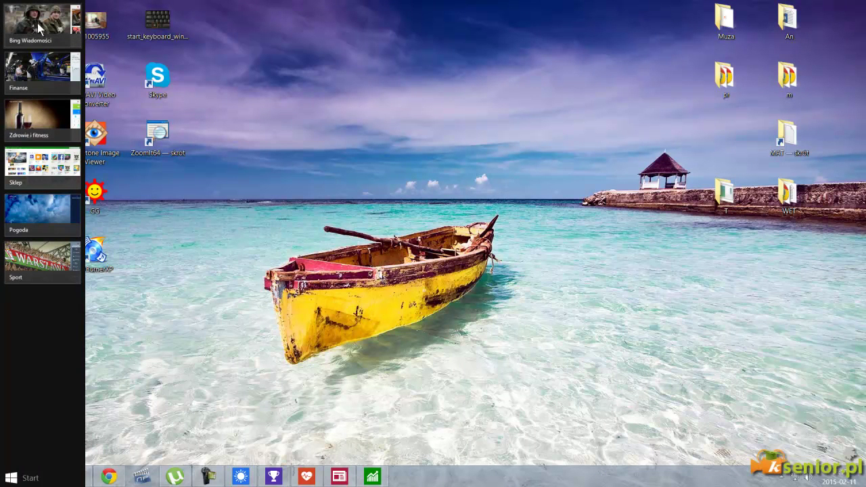
{"action": "left_click_drag", "start_coordinate": [37, 23], "coordinate": [679, 136]}
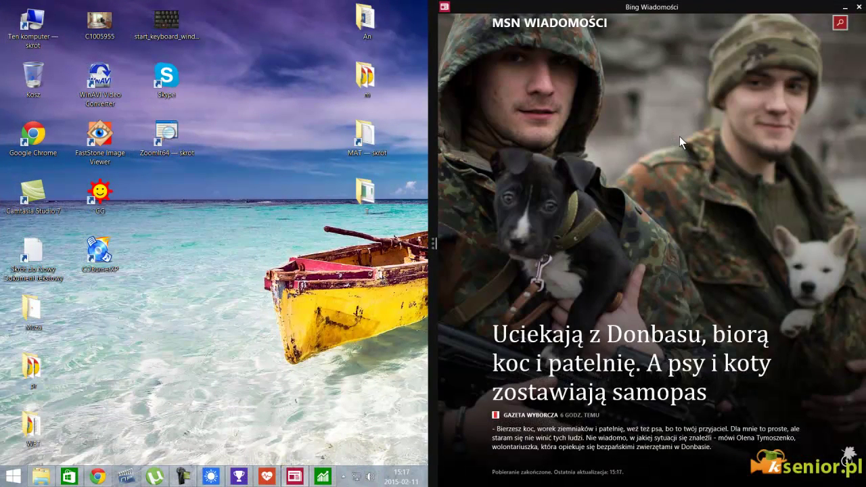
- Put the Pogoda app in place of the desktop beside Bing Wiadomości and split the screen into equal halves
{"action": "mouse_move", "coordinate": [7, 200]}
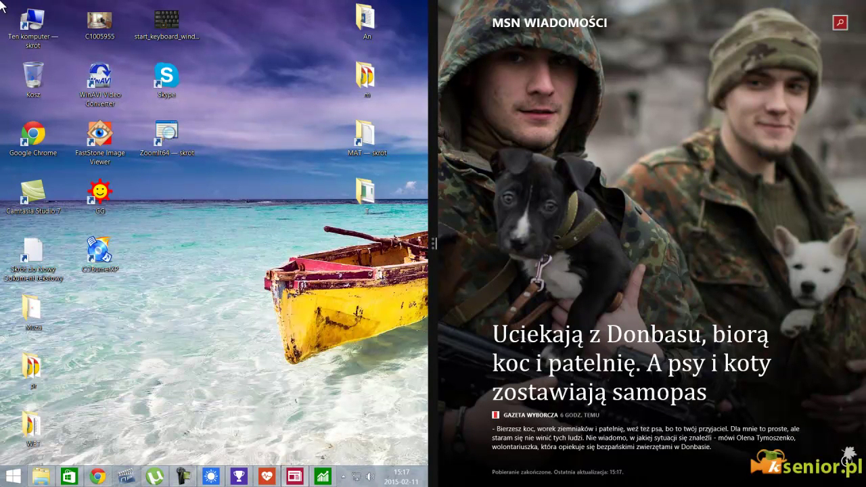
{"action": "mouse_move", "coordinate": [4, 54]}
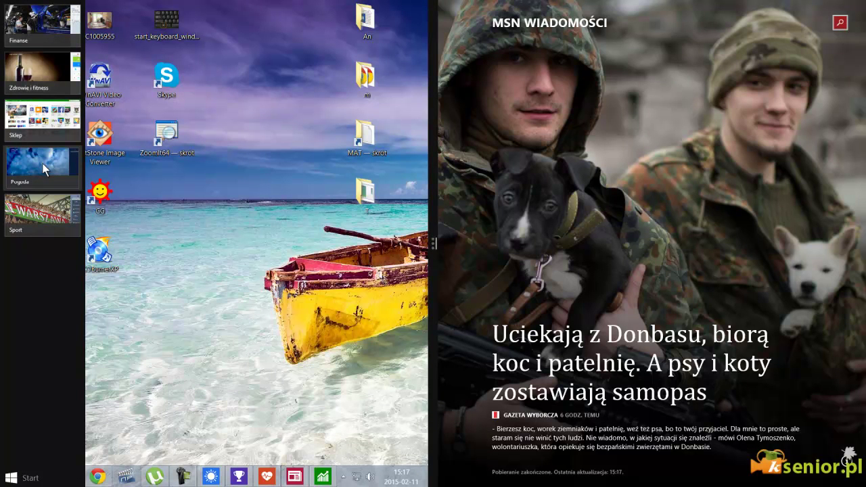
{"action": "left_click_drag", "start_coordinate": [42, 163], "coordinate": [225, 172]}
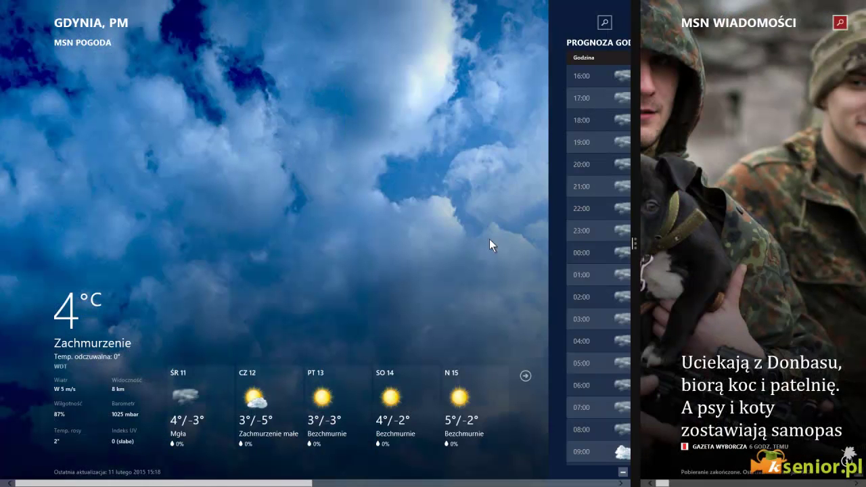
{"action": "left_click_drag", "start_coordinate": [636, 243], "coordinate": [429, 240]}
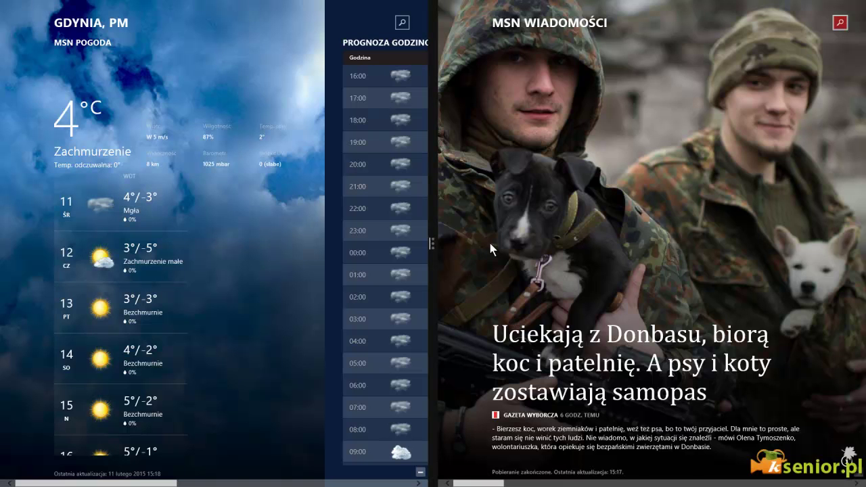
- Cycle forwards and backwards through the list of running apps while Pogoda and Bing Wiadomości stay side by side
{"action": "key", "text": "super+Tab"}
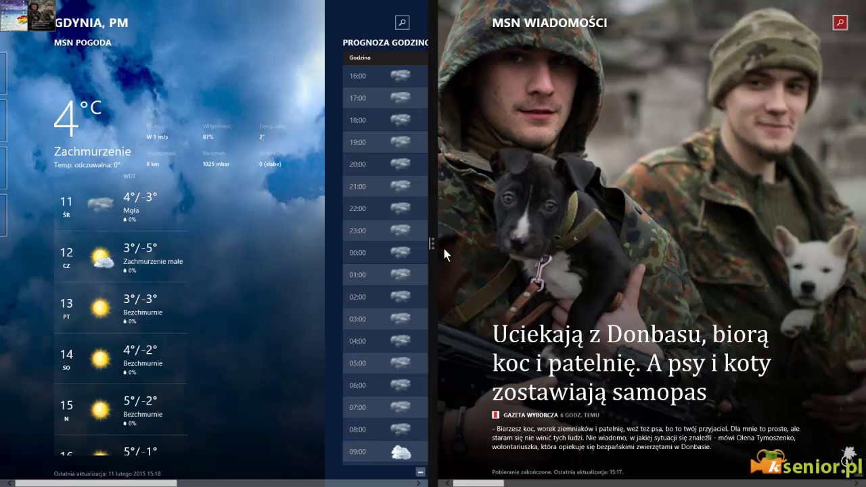
{"action": "key", "text": "super+Tab"}
{"action": "key", "text": "super+Tab"}
{"action": "key", "text": "super+Tab"}
{"action": "key", "text": "super+Tab"}
{"action": "key", "text": "super+Tab"}
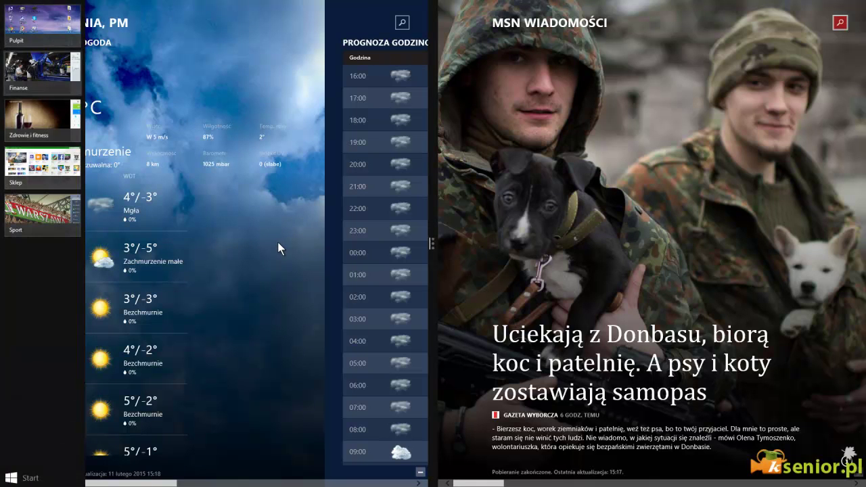
{"action": "key", "text": "super+Tab"}
{"action": "key", "text": "super+shift+Tab"}
{"action": "key", "text": "super+shift+Tab"}
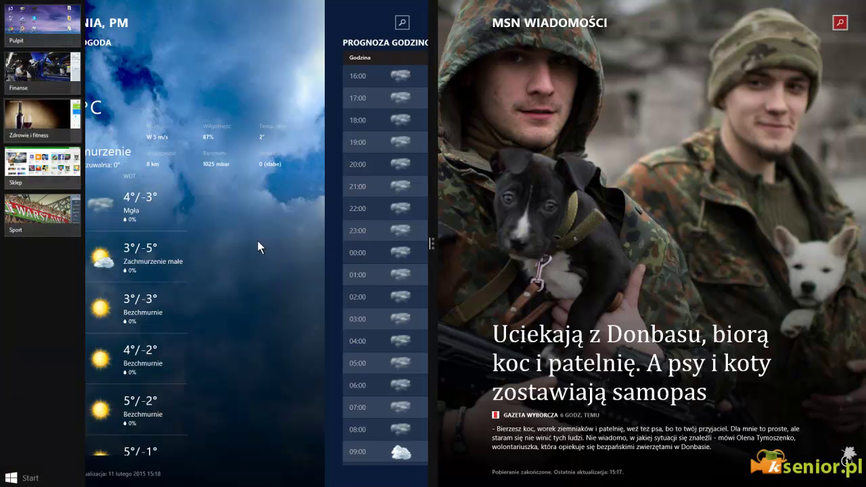
- Add the Zdrowie i fitness app from the running apps list as a third window between Pogoda and Bing Wiadomości
{"action": "key", "text": "super+Tab"}
{"action": "key", "text": "super+shift+Tab"}
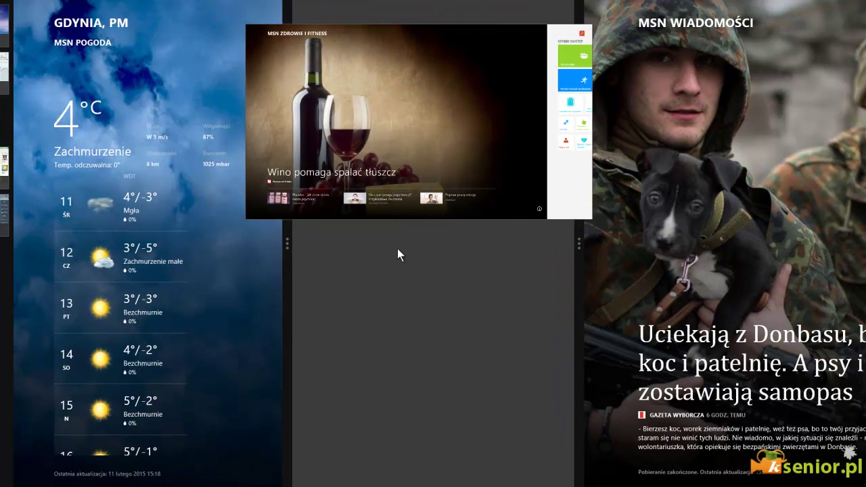
{"action": "left_click", "coordinate": [473, 333]}
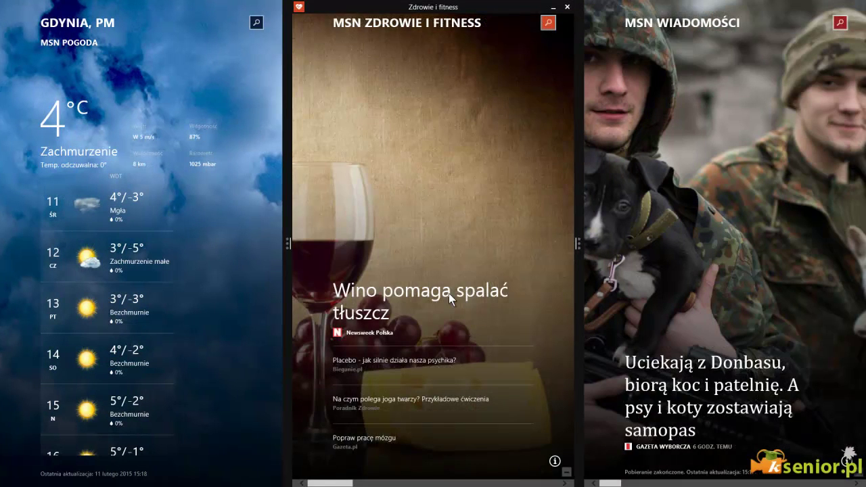